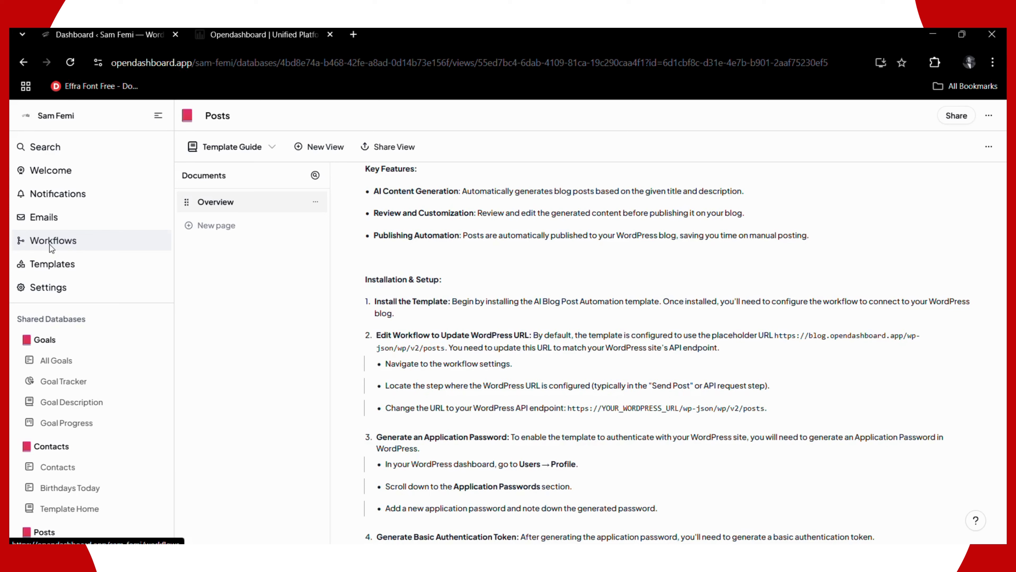
- Bring up the link options for the Workflows sidebar link
right_click(50, 244)
- Open the Workflows page in a new browser tab and switch to it
key("Escape")
middle_click(62, 255)
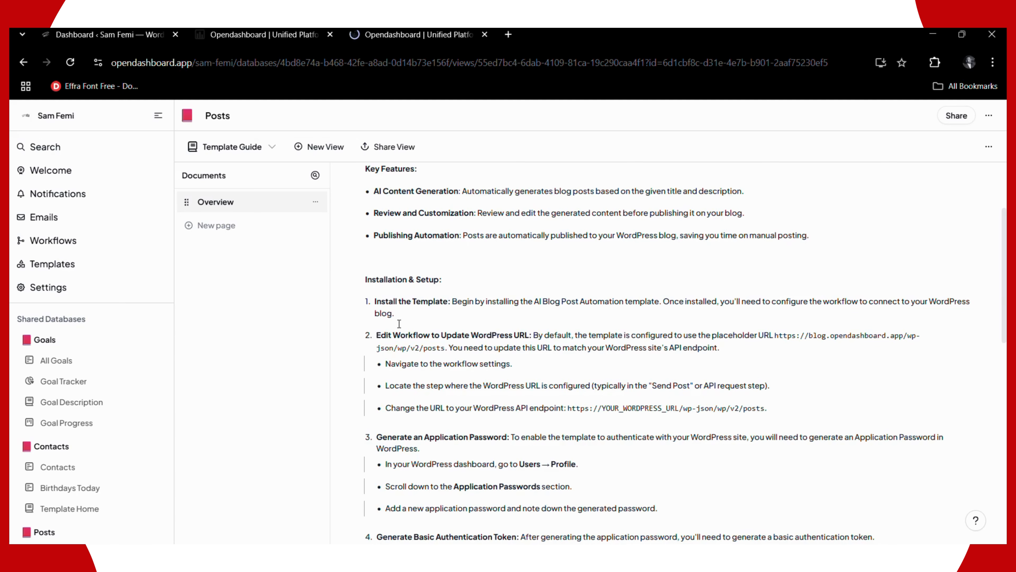
left_click(412, 35)
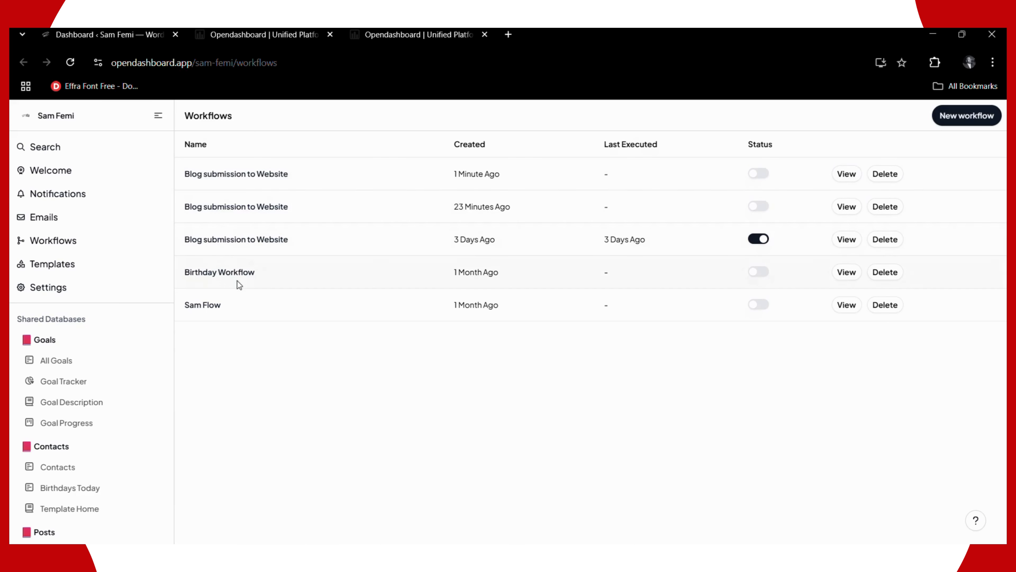
- Open the live 'Blog submission to Website' workflow and scroll through its steps
left_click(234, 242)
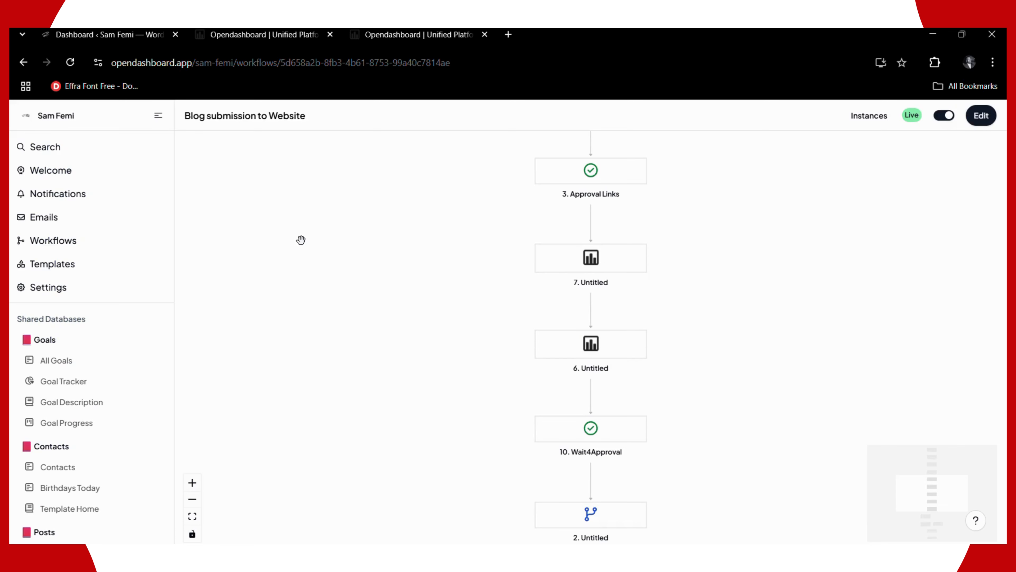
scroll(362, 251, "up", 2)
scroll(363, 250, "up", 10)
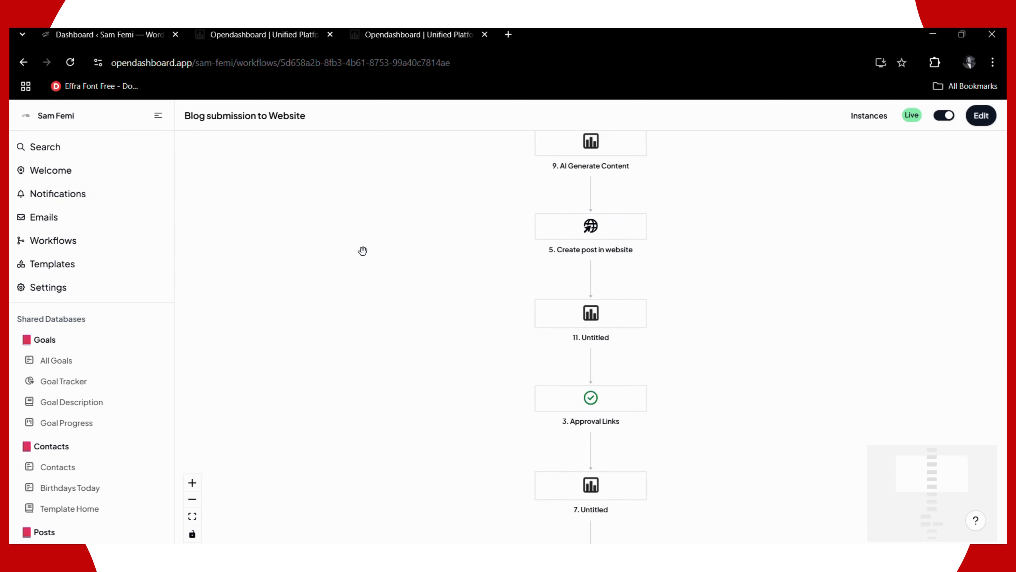
scroll(401, 256, "down", 1)
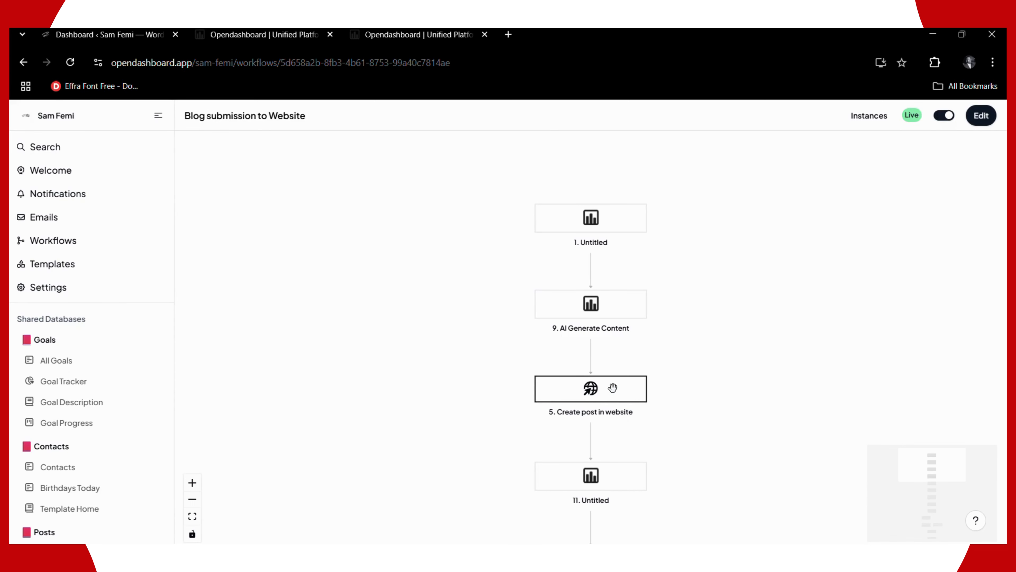
scroll(613, 388, "down", 3)
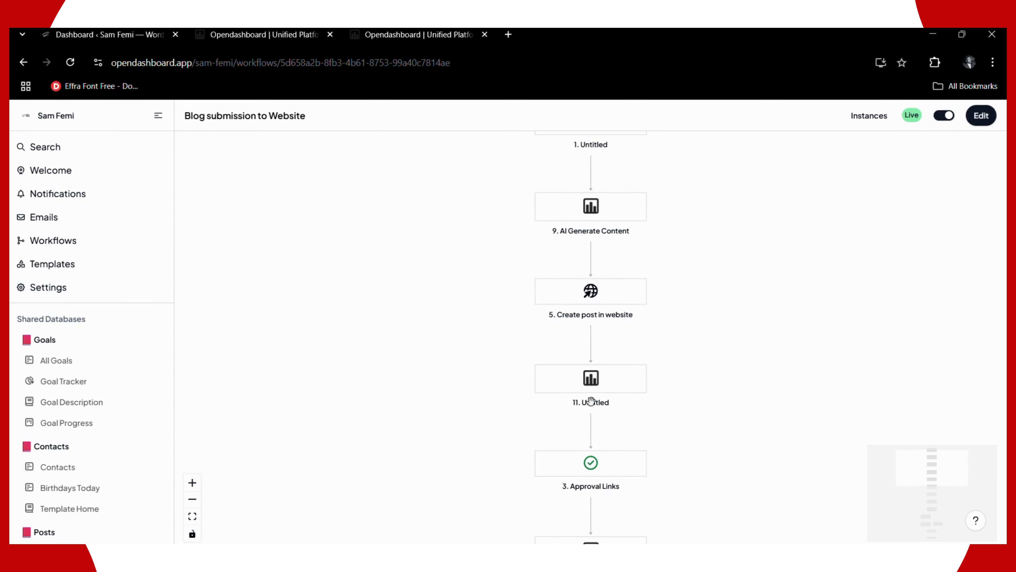
scroll(599, 445, "down", 2)
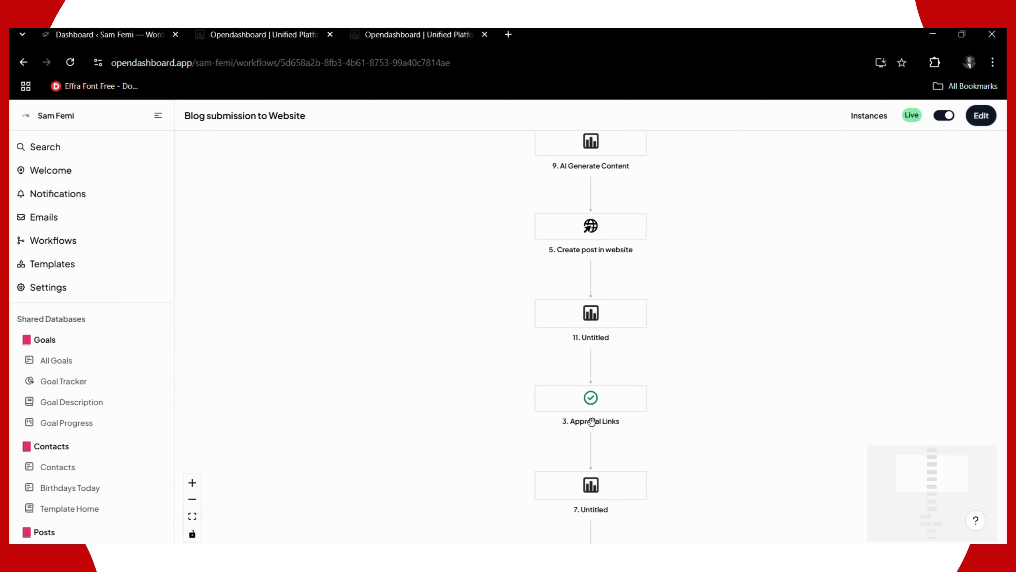
scroll(592, 421, "down", 5)
scroll(591, 420, "down", 2)
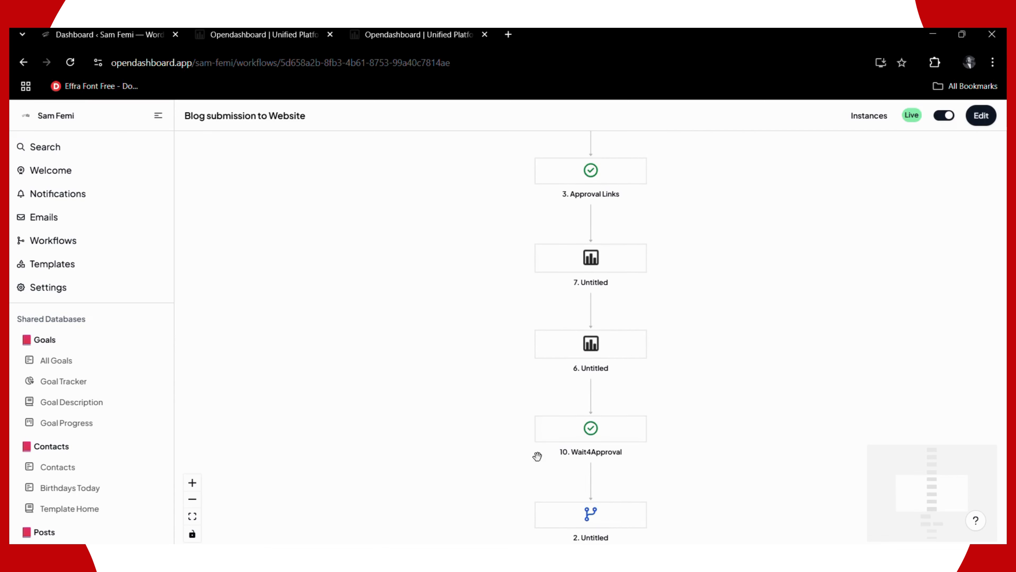
scroll(588, 400, "down", 2)
- Finish reviewing the workflow canvas and switch the workflow into draft editing
scroll(584, 377, "down", 2)
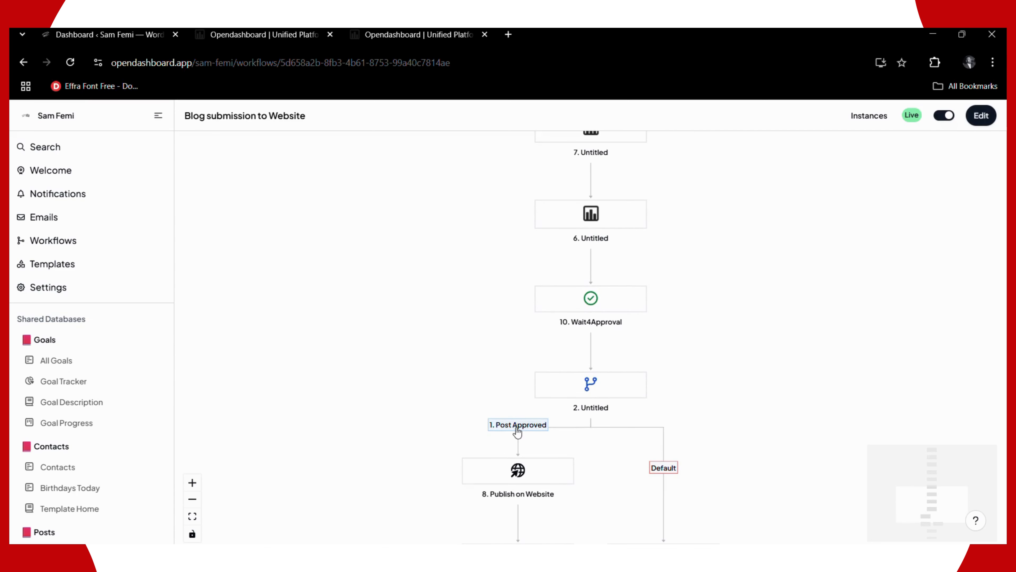
scroll(518, 434, "down", 3)
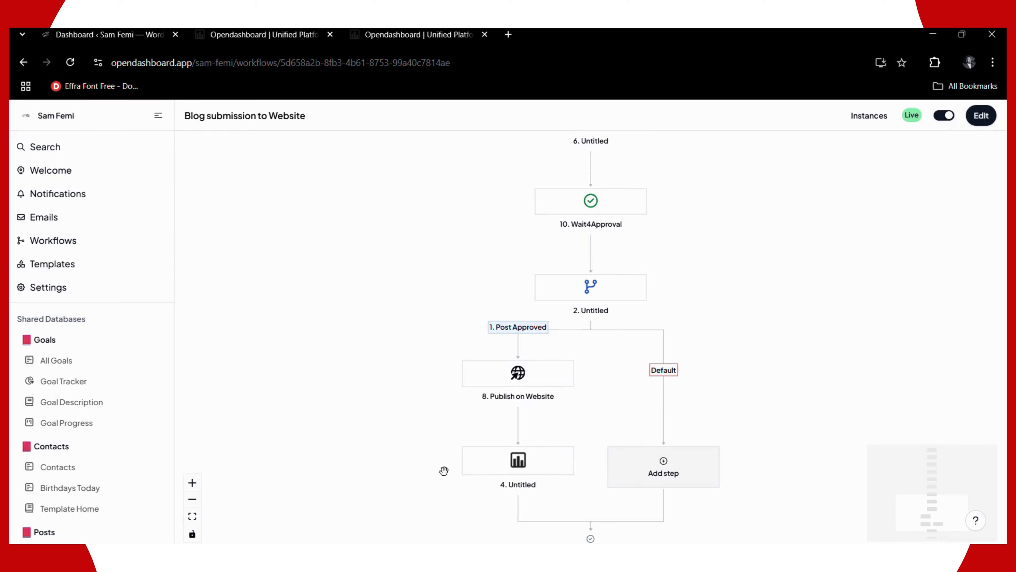
scroll(558, 438, "down", 3)
scroll(691, 380, "down", 1)
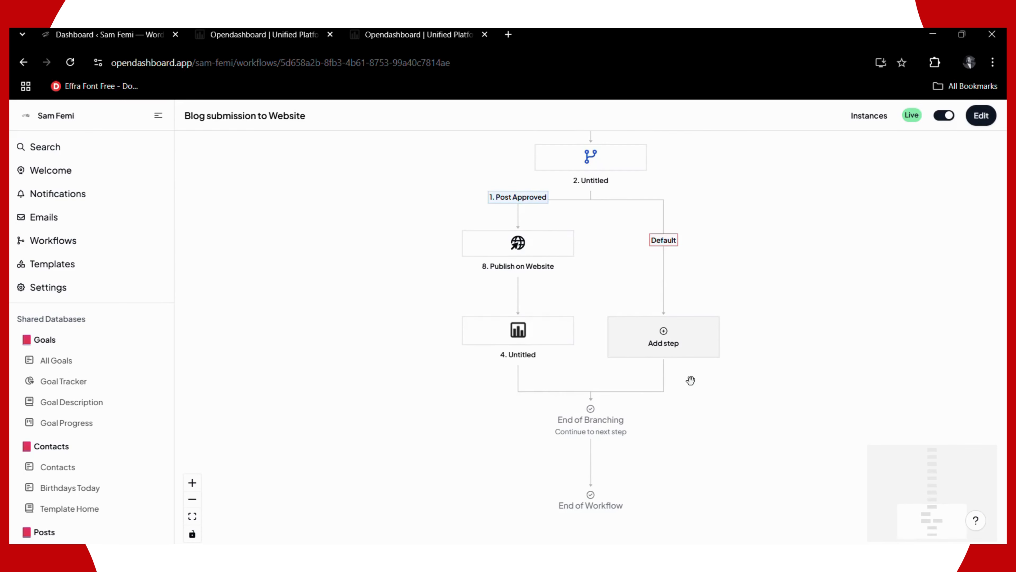
scroll(690, 379, "up", 15)
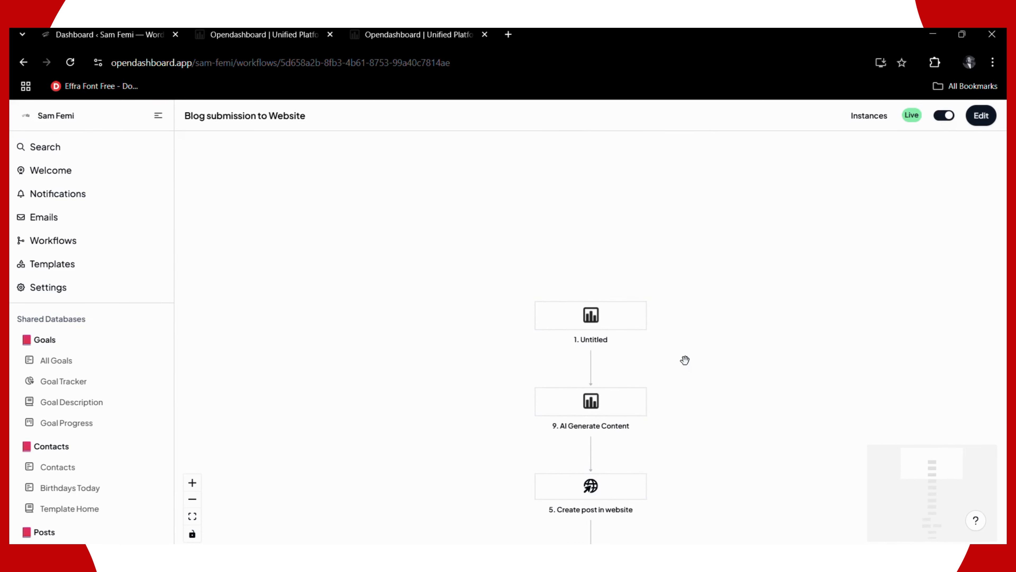
scroll(685, 359, "down", 4)
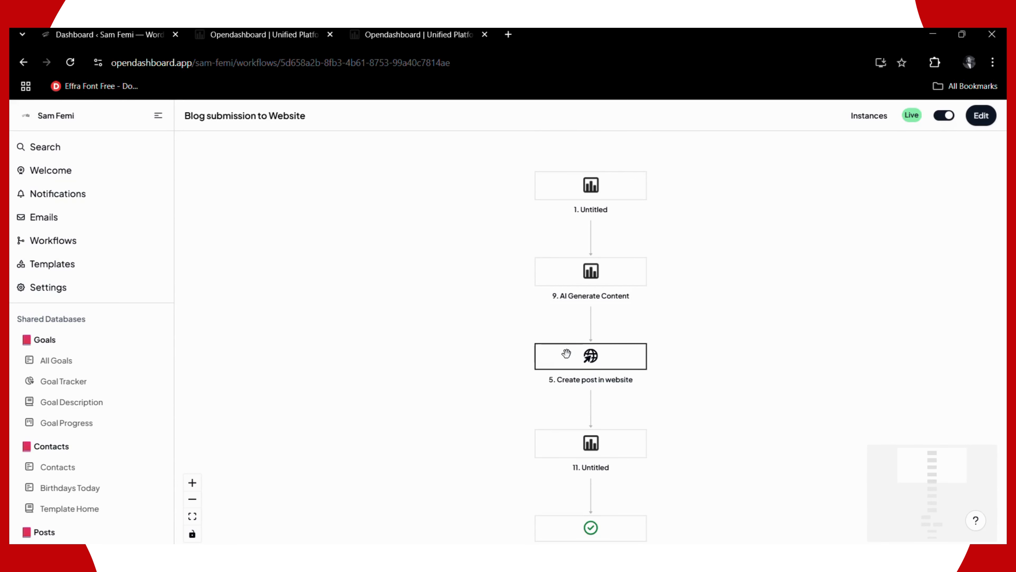
left_click(980, 120)
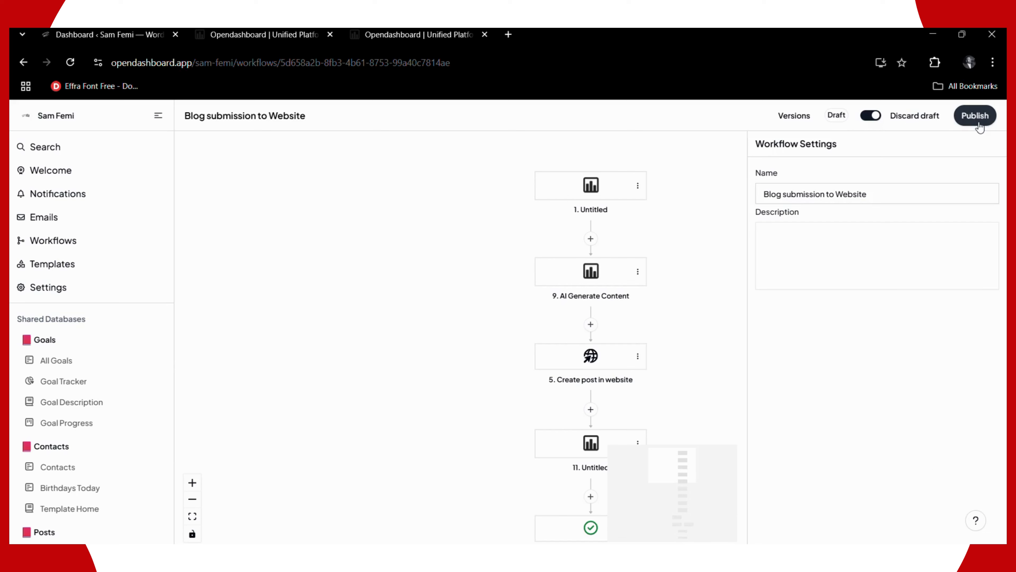
- Change the Create post in website request URL domain to samfemi.com and publish the workflow
left_click(566, 368)
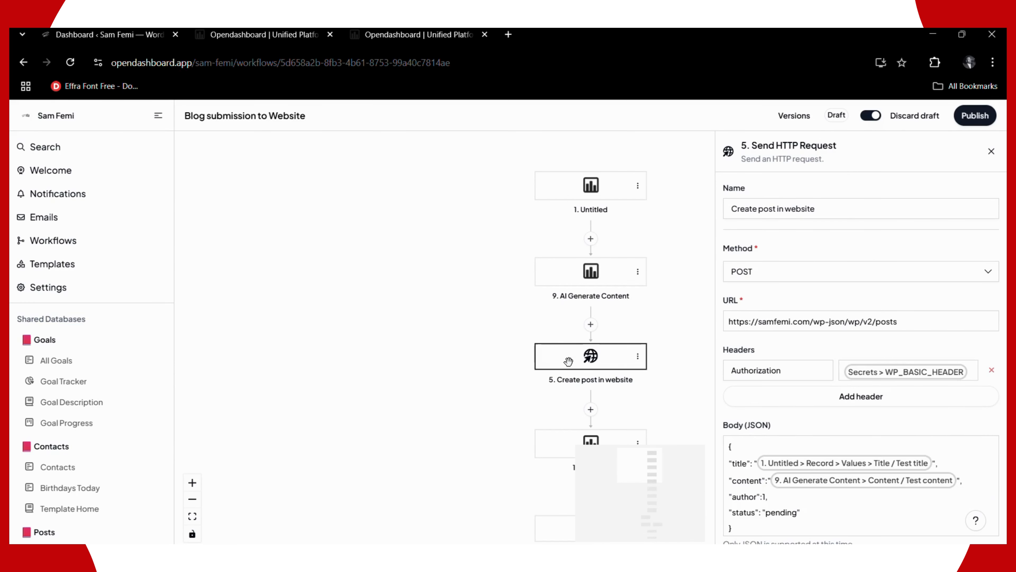
left_click(775, 322)
left_click_drag(759, 322, 809, 322)
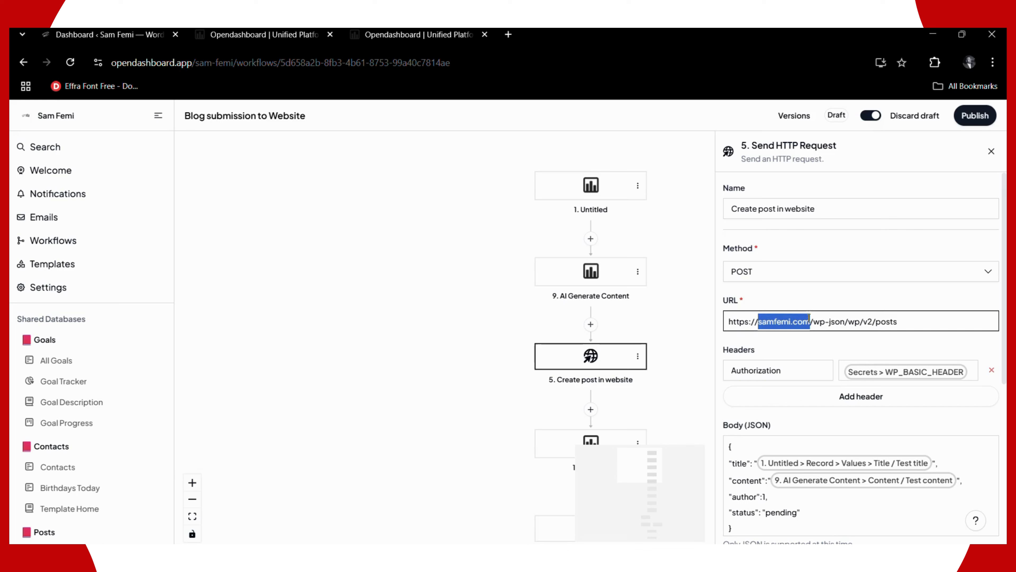
type("samfemi.")
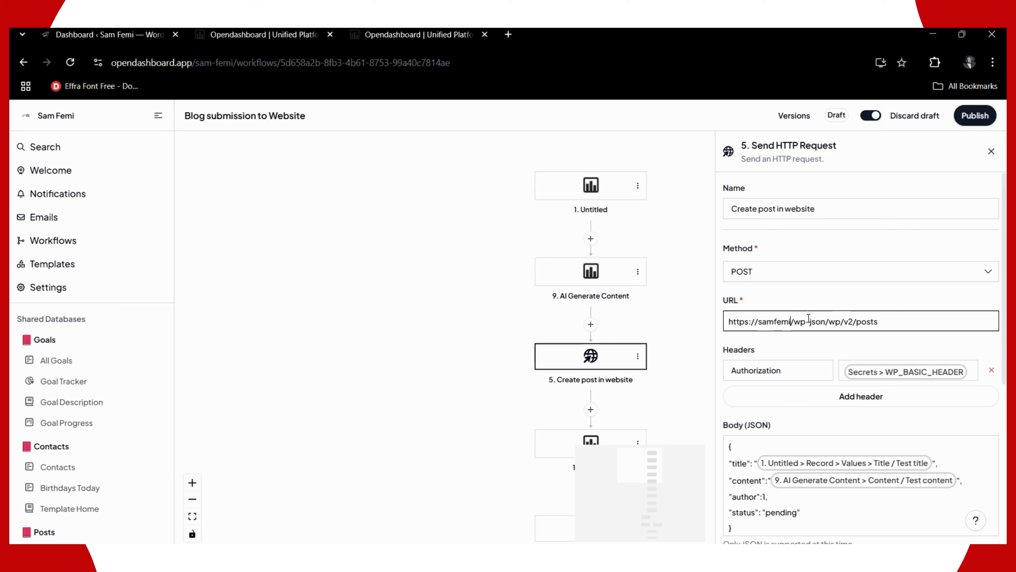
type("com")
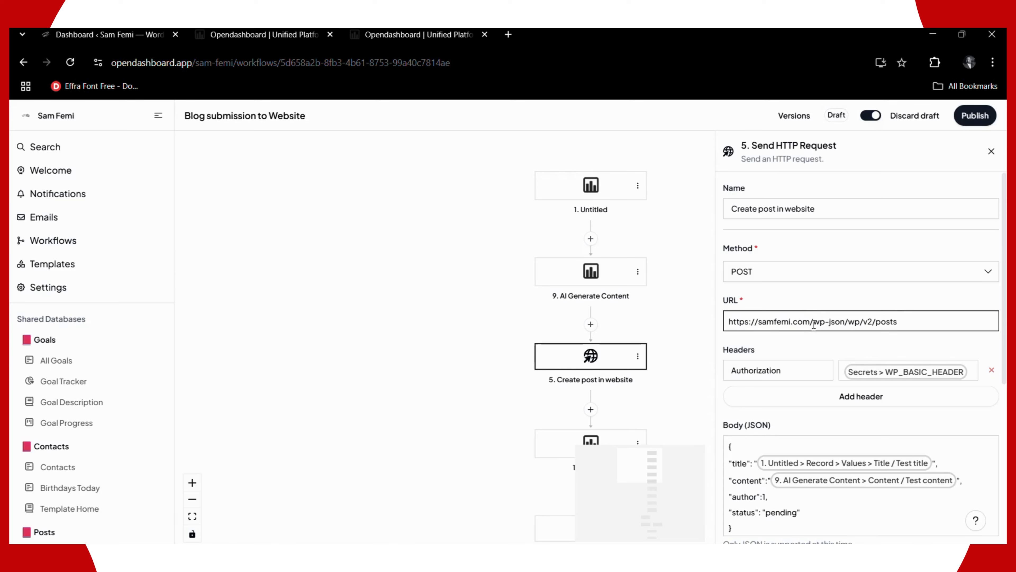
left_click_drag(809, 320, 758, 327)
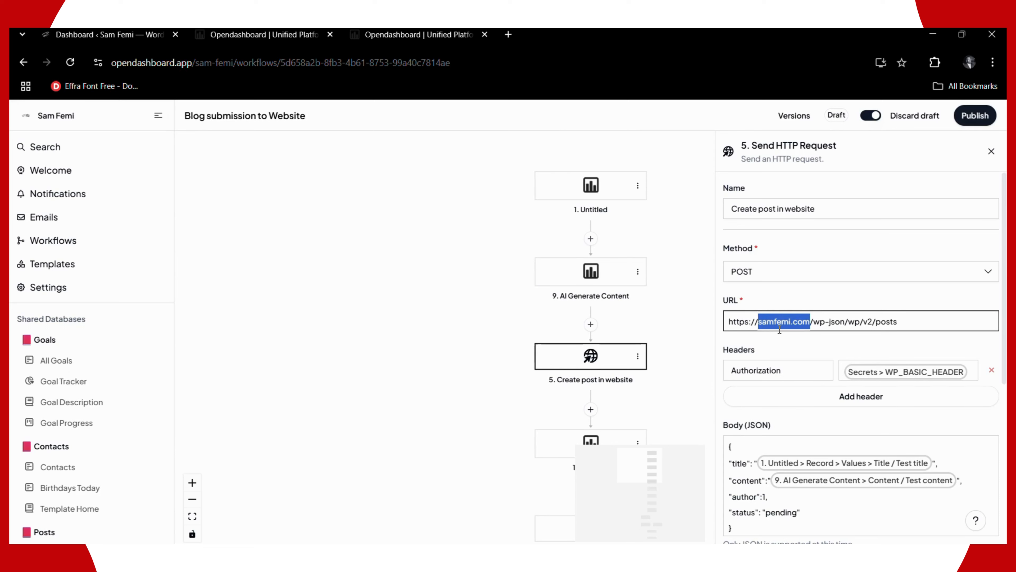
left_click(830, 293)
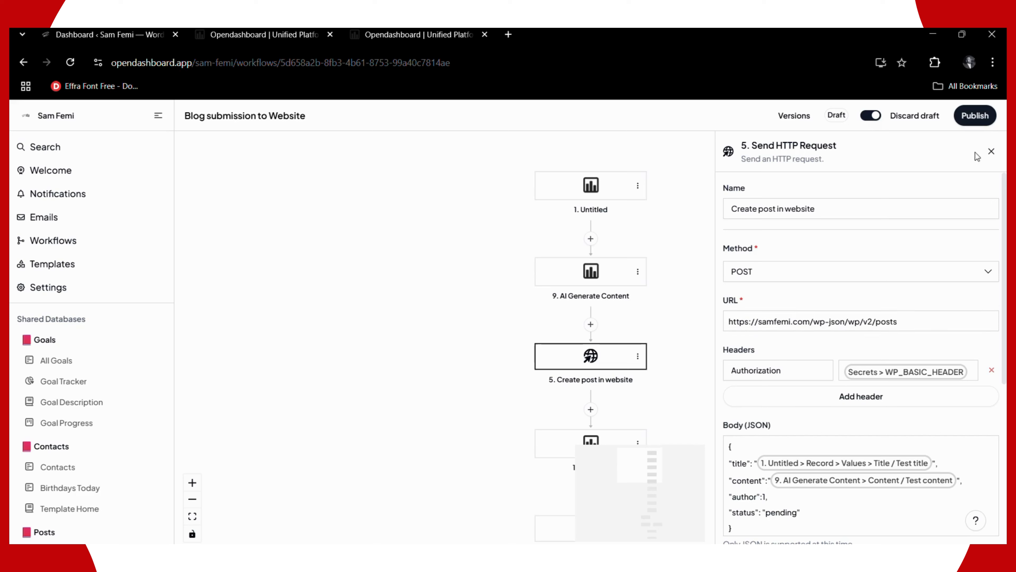
left_click(991, 152)
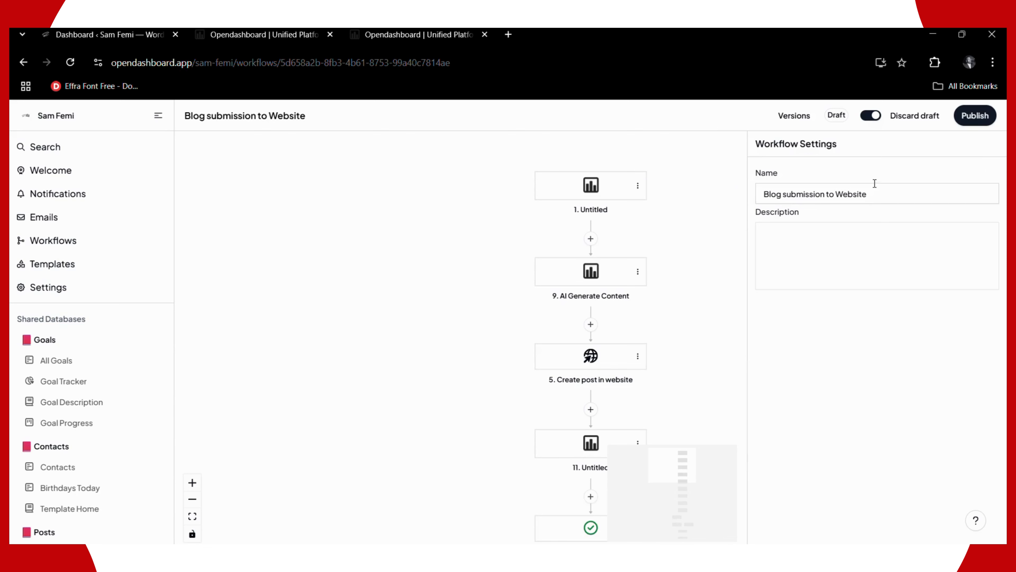
left_click(975, 117)
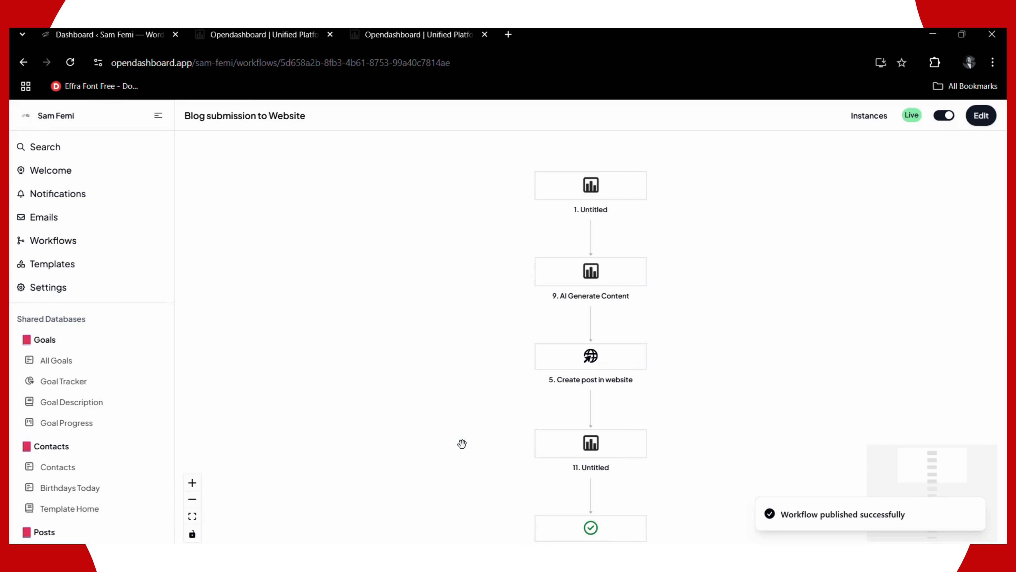
- Return to the Template Guide at steps 4 and 5: application password and WP_BASIC_HEADER secret
left_click(276, 38)
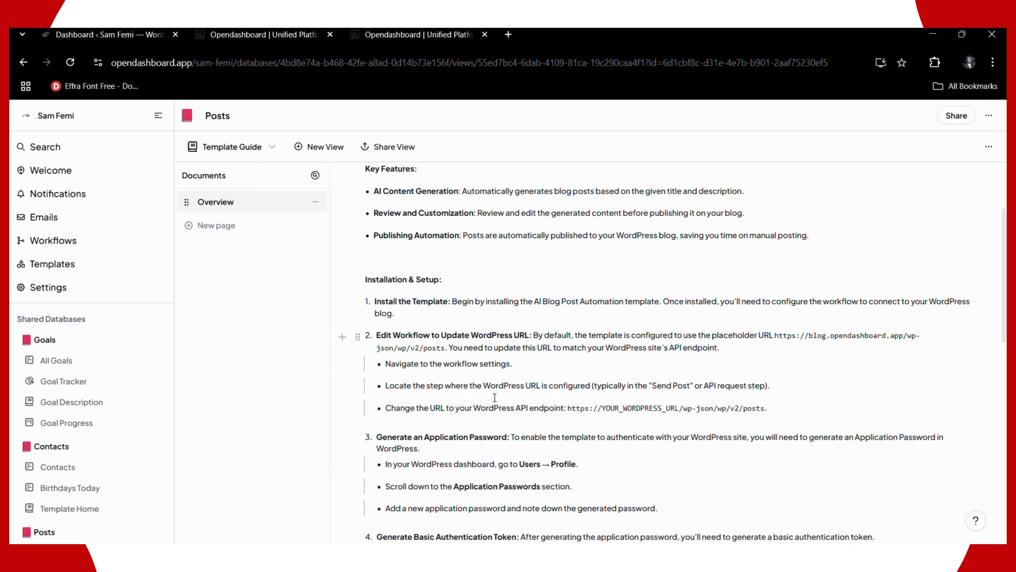
scroll(408, 395, "down", 3)
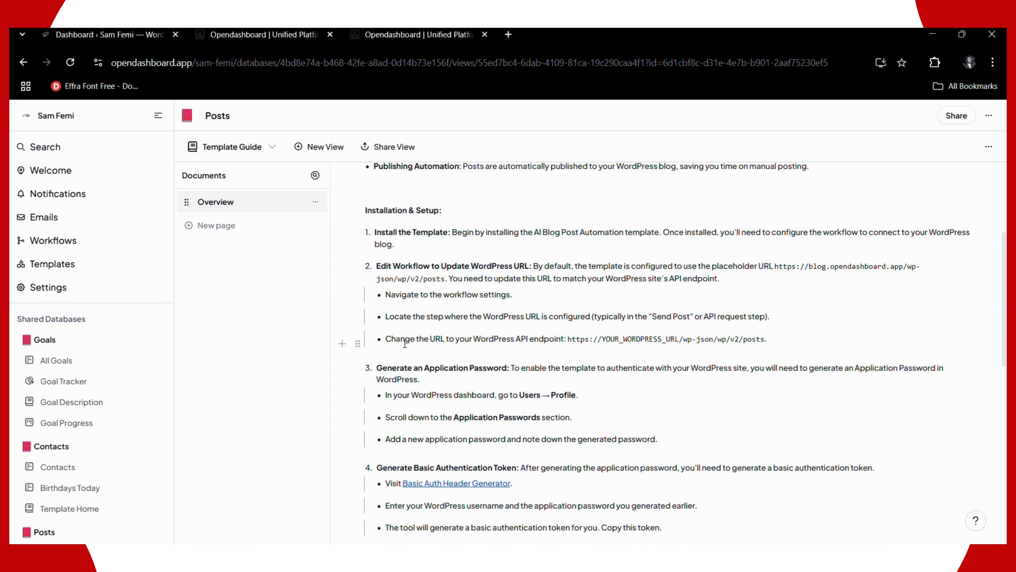
scroll(407, 324, "down", 2)
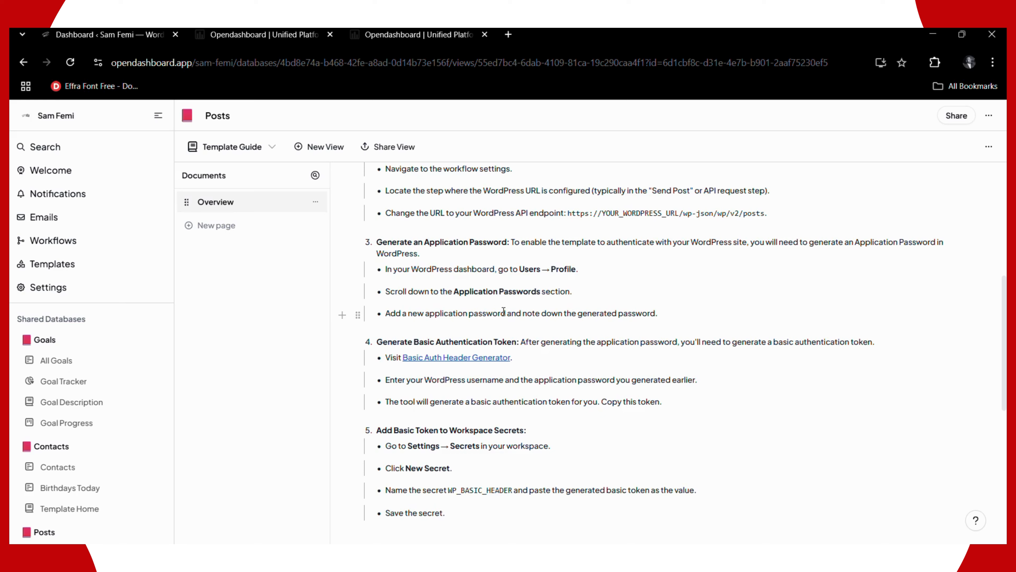
- In WordPress, open the user profile and locate the Application Passwords section
left_click(84, 38)
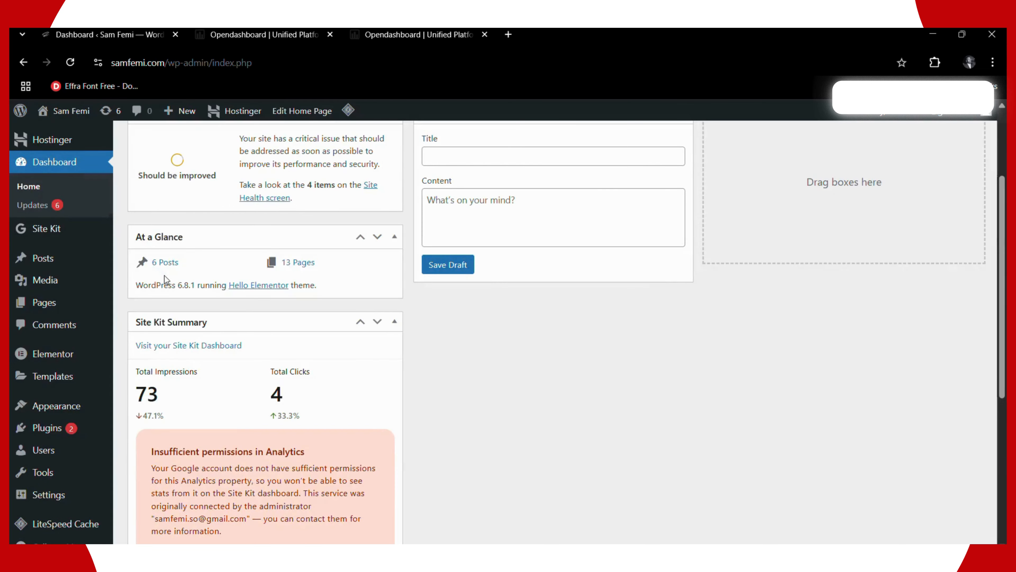
scroll(169, 280, "down", 3)
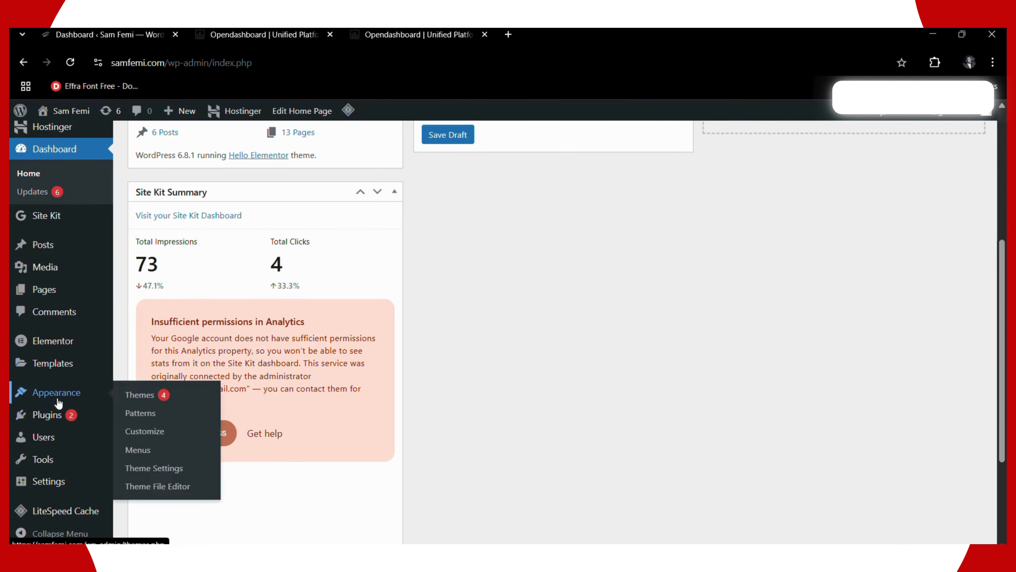
mouse_move(72, 474)
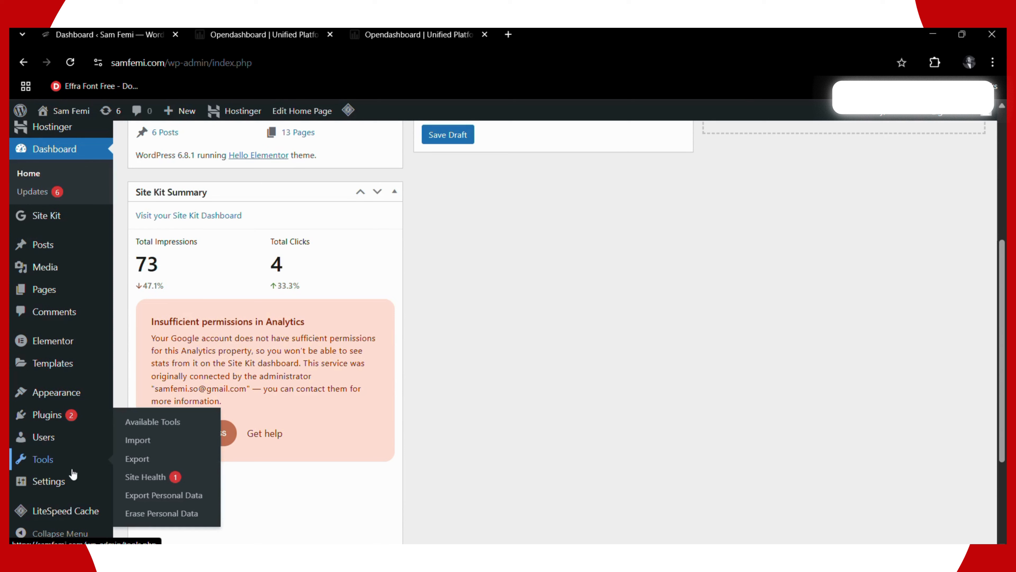
mouse_move(40, 444)
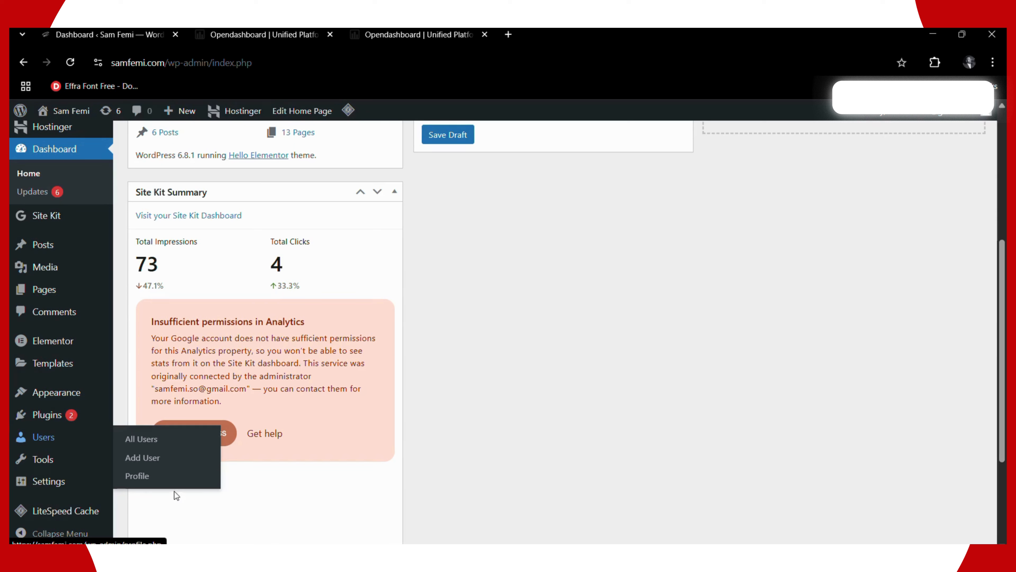
left_click(133, 475)
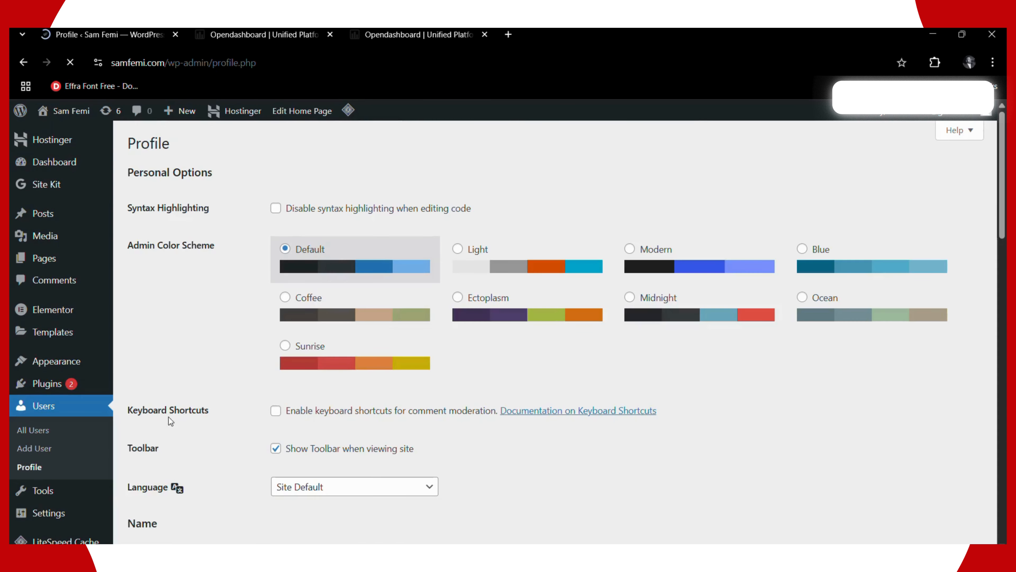
scroll(440, 341, "down", 7)
scroll(425, 373, "down", 10)
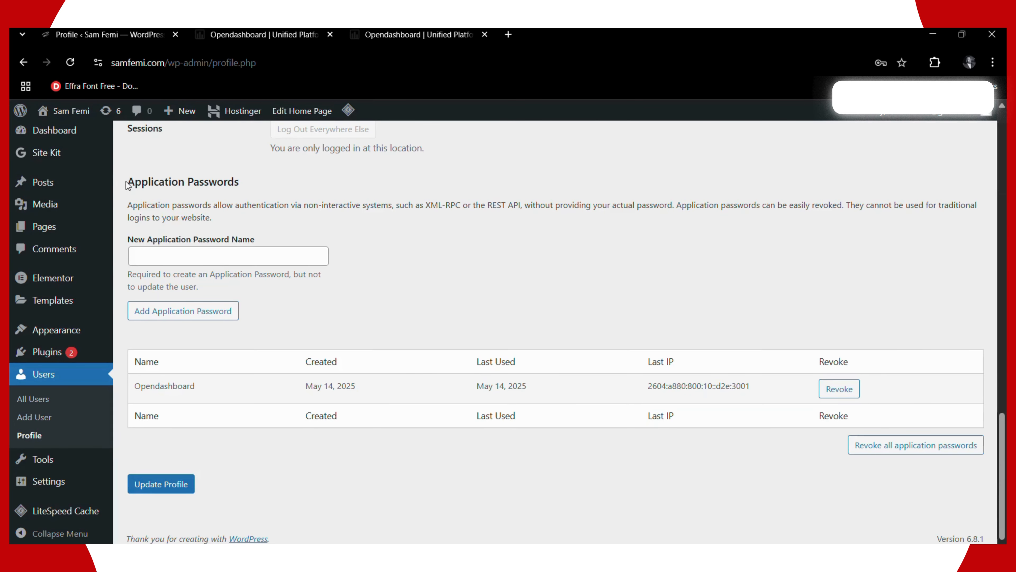
left_click_drag(133, 185, 244, 189)
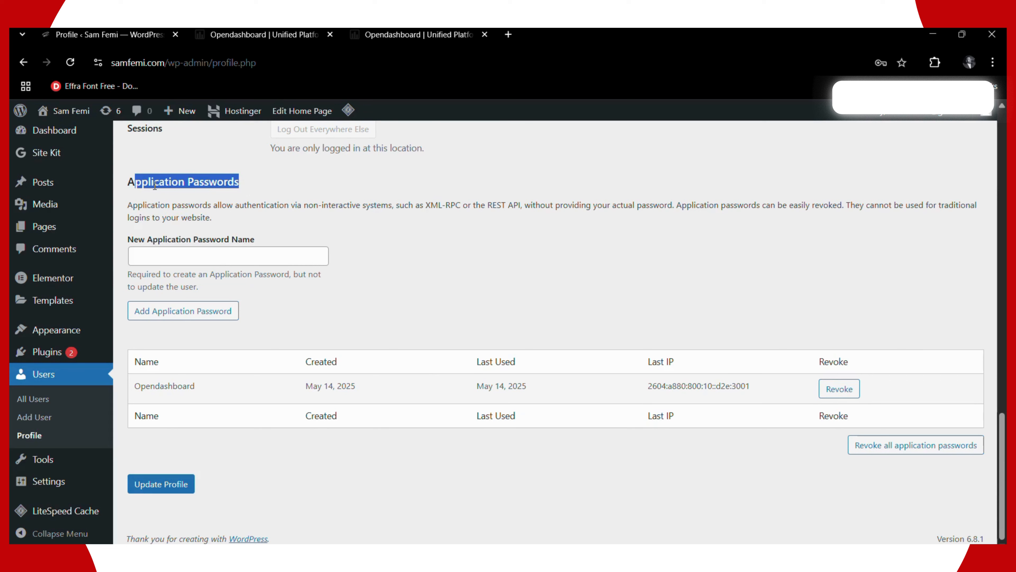
left_click_drag(127, 184, 250, 184)
- Create and copy an application password named 'Opendashboard 2', then return to the Opendashboard guide
left_click(223, 258)
type("Opendashbpa")
key("BackSpace")
key("BackSpace")
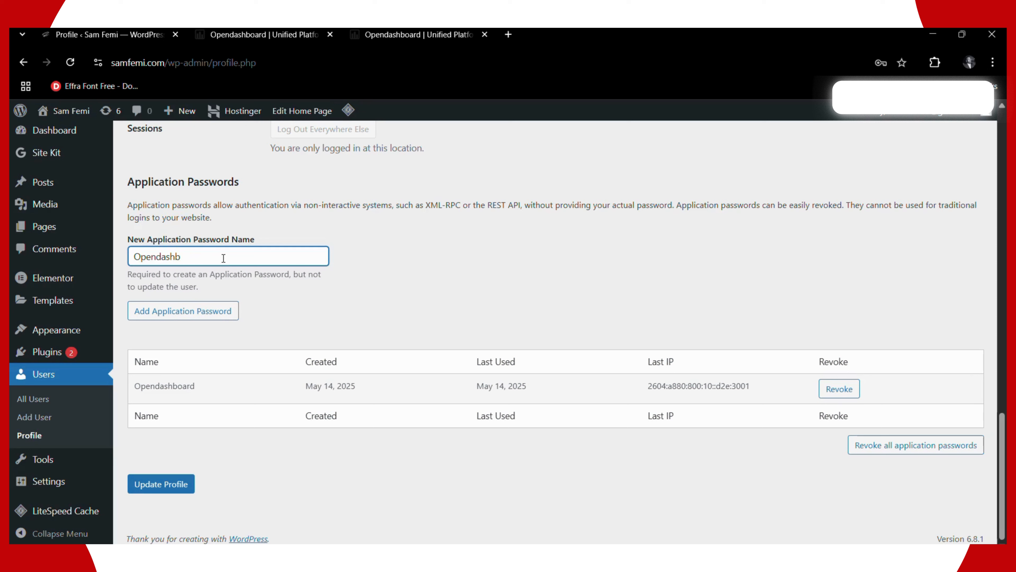
type("oard 2")
left_click(195, 310)
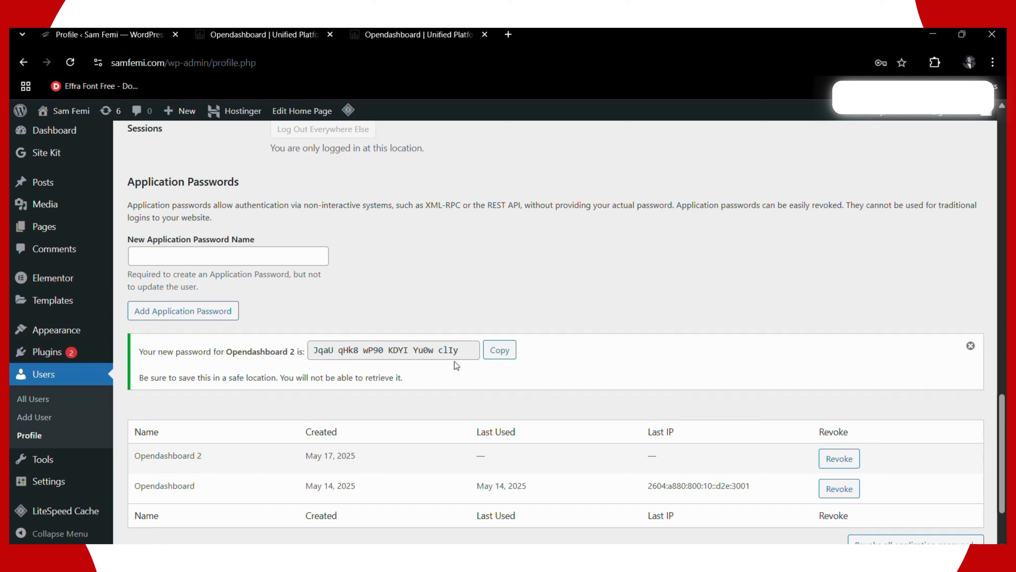
left_click(500, 362)
left_click(500, 361)
left_click(242, 34)
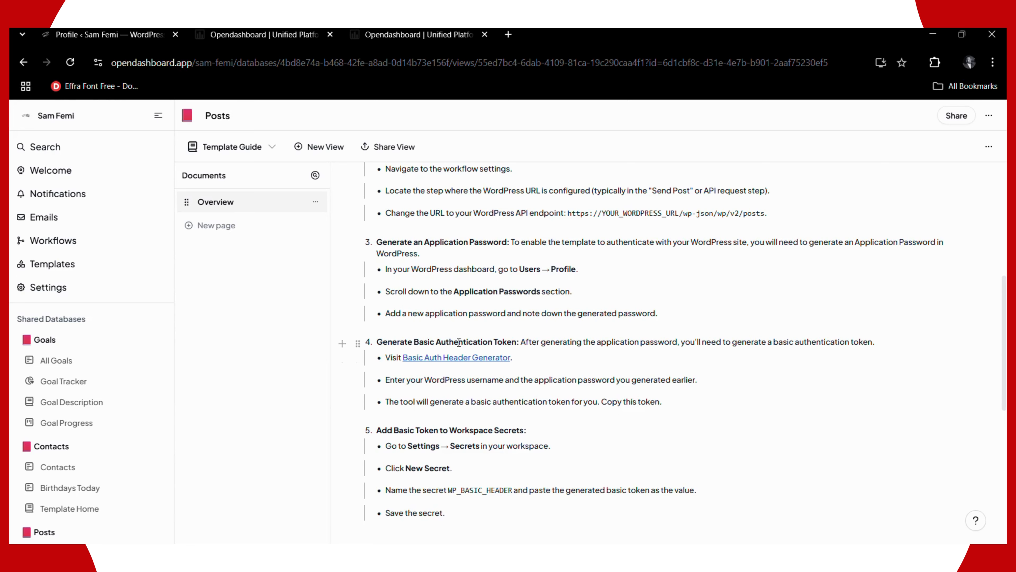
- Open the Basic Auth Header Generator link from the guide in a new tab
right_click(436, 362)
left_click(462, 151)
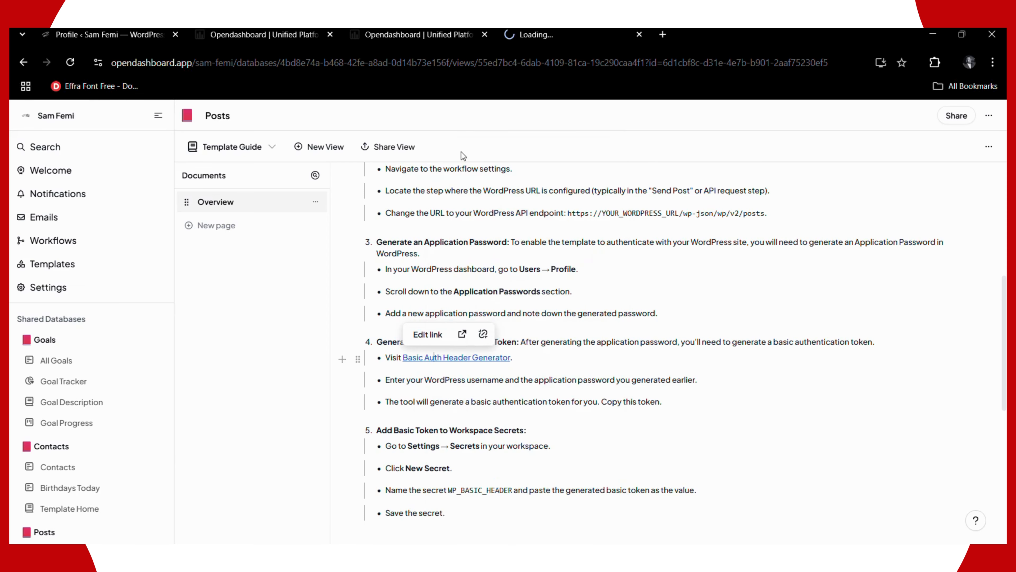
left_click(619, 36)
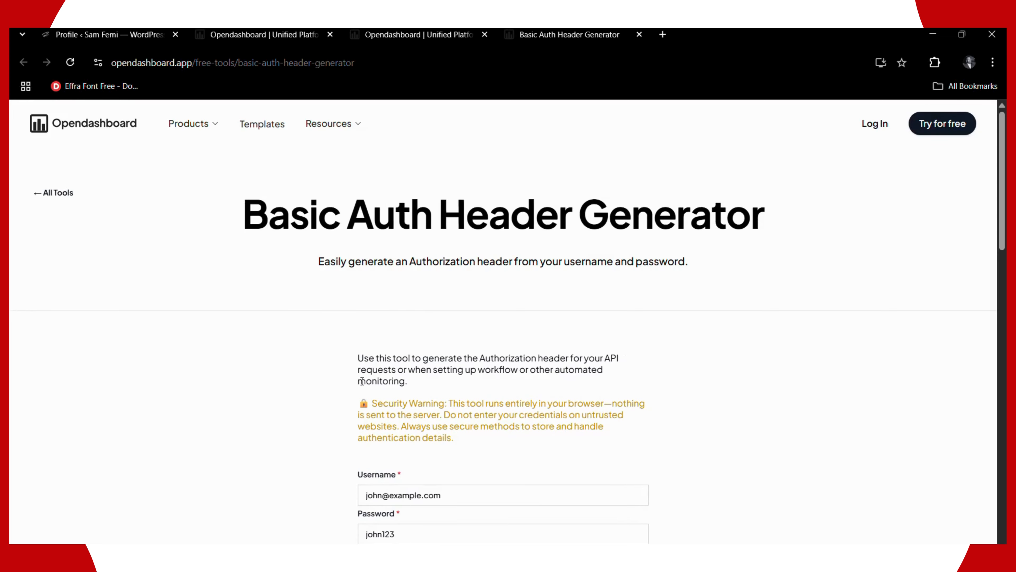
scroll(368, 370, "down", 3)
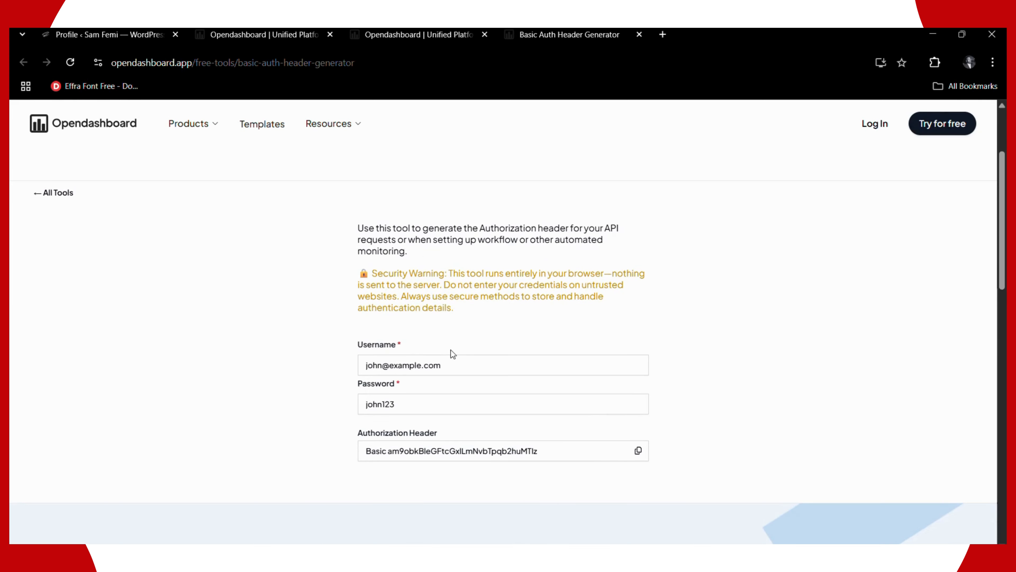
- Enter the WordPress account e-mail and paste the application password, then copy the generated header
left_click(455, 363)
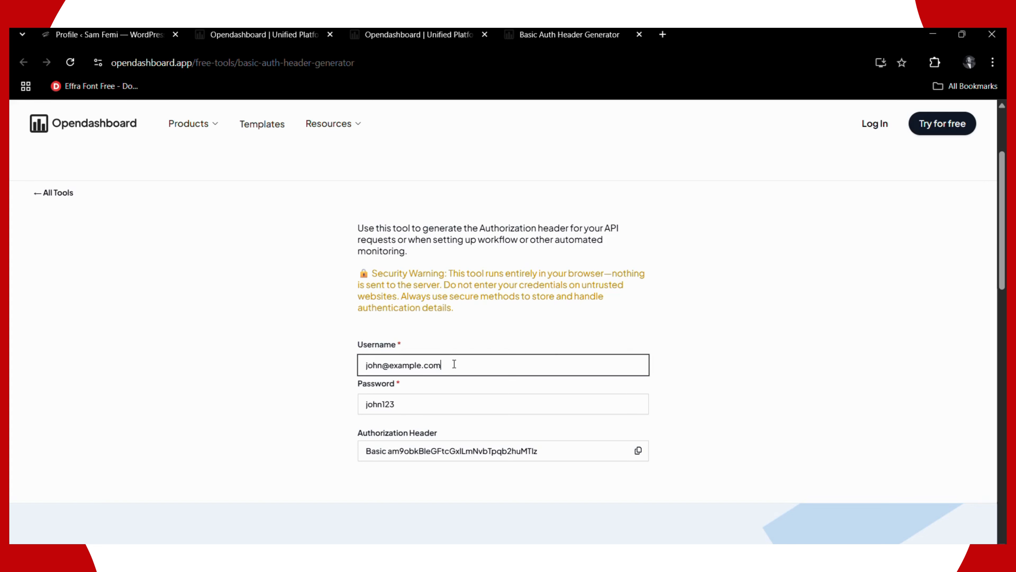
left_click_drag(454, 363, 339, 367)
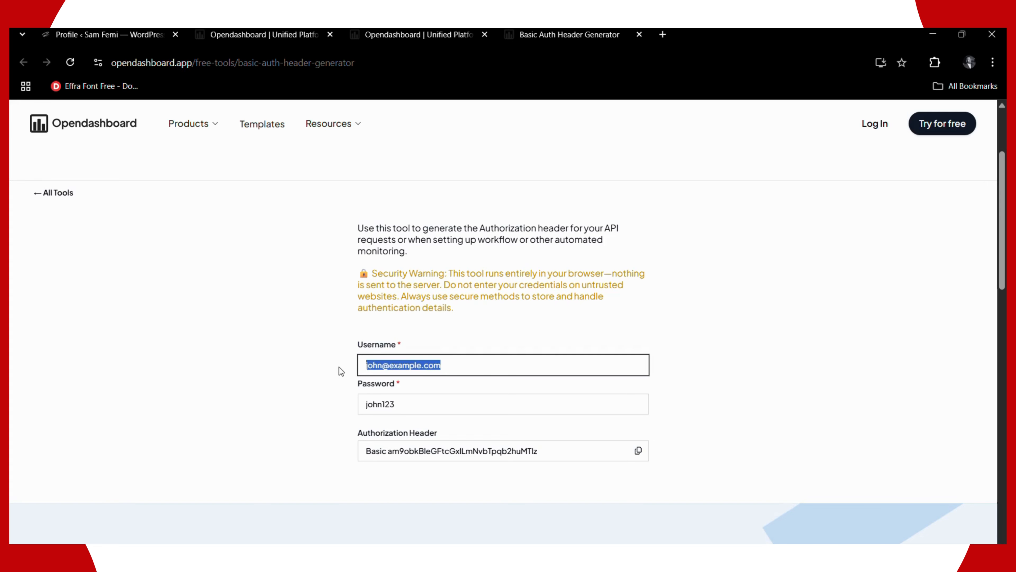
key("BackSpace")
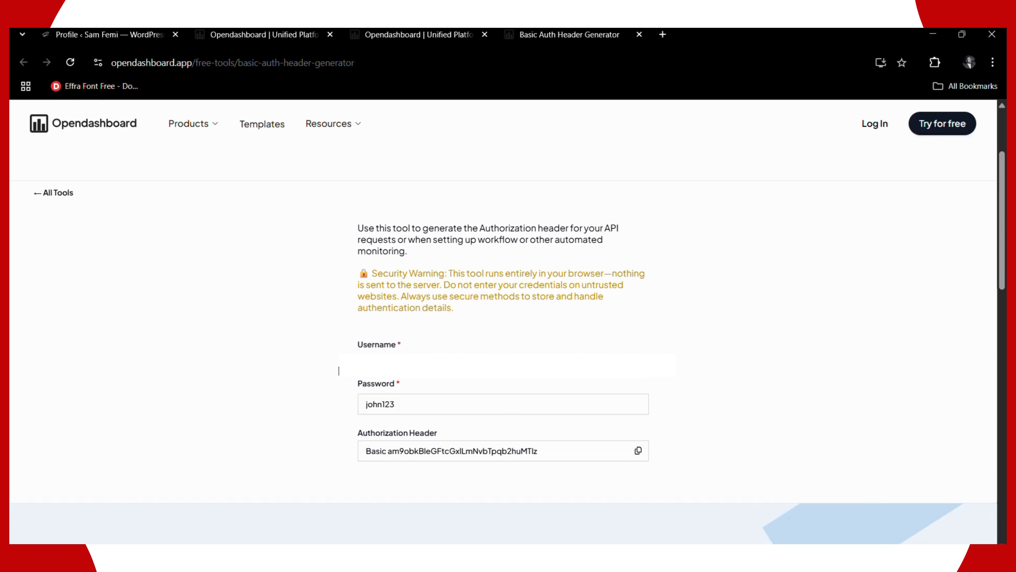
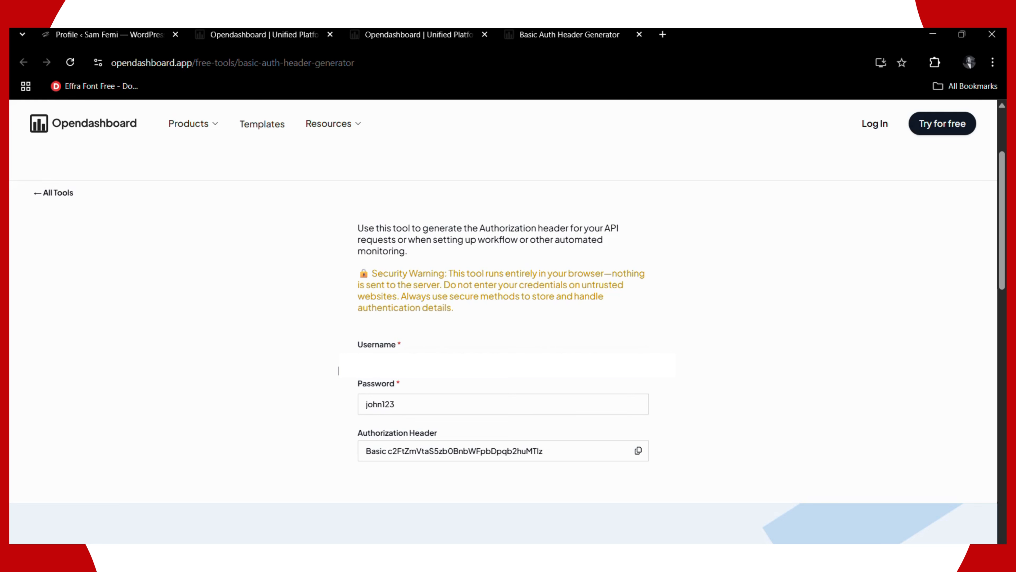
left_click_drag(434, 401, 352, 407)
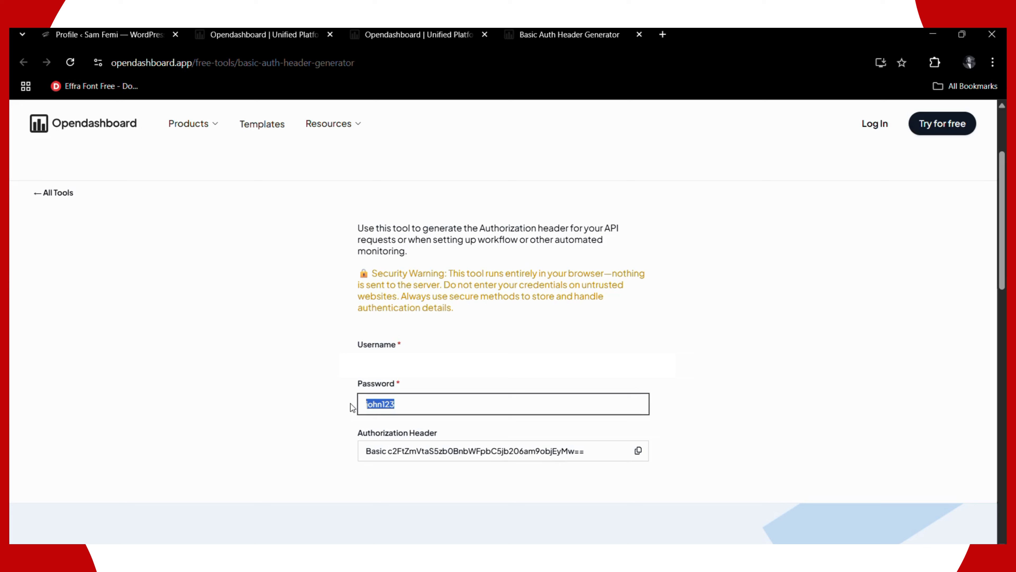
key("ctrl+v")
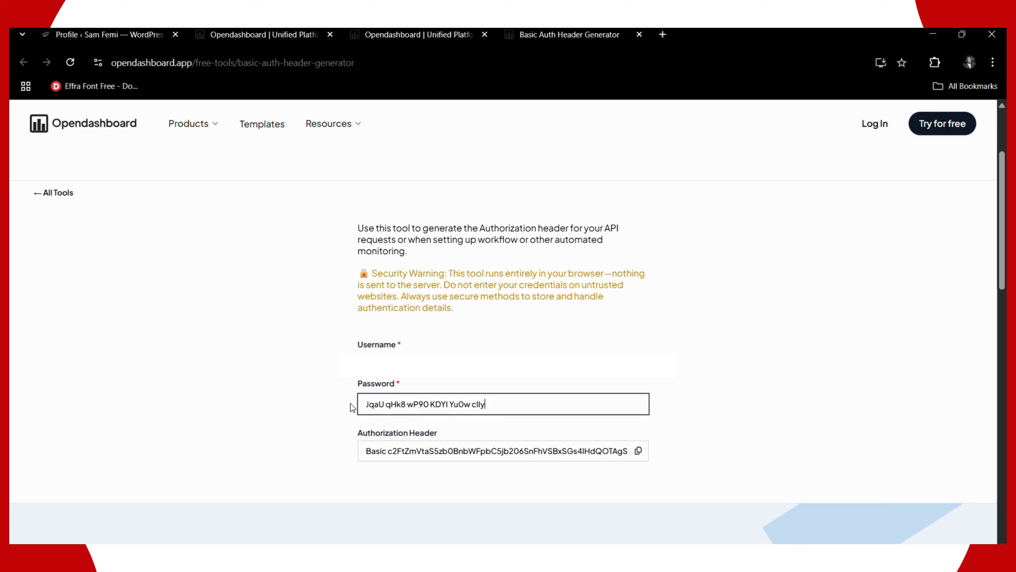
left_click(335, 429)
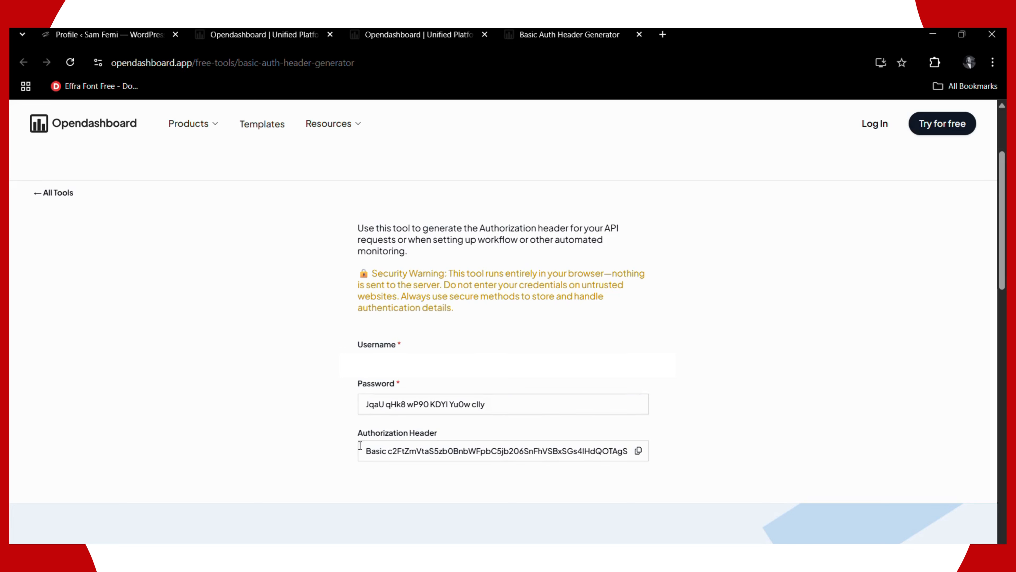
left_click(639, 451)
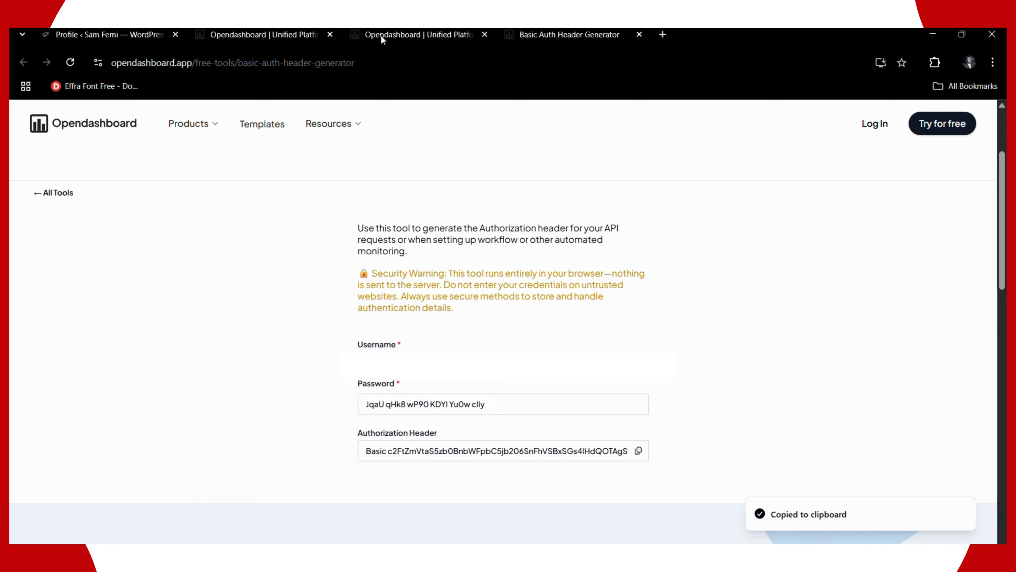
- Scroll the Posts Template Guide further through the secret setup instructions
left_click(282, 32)
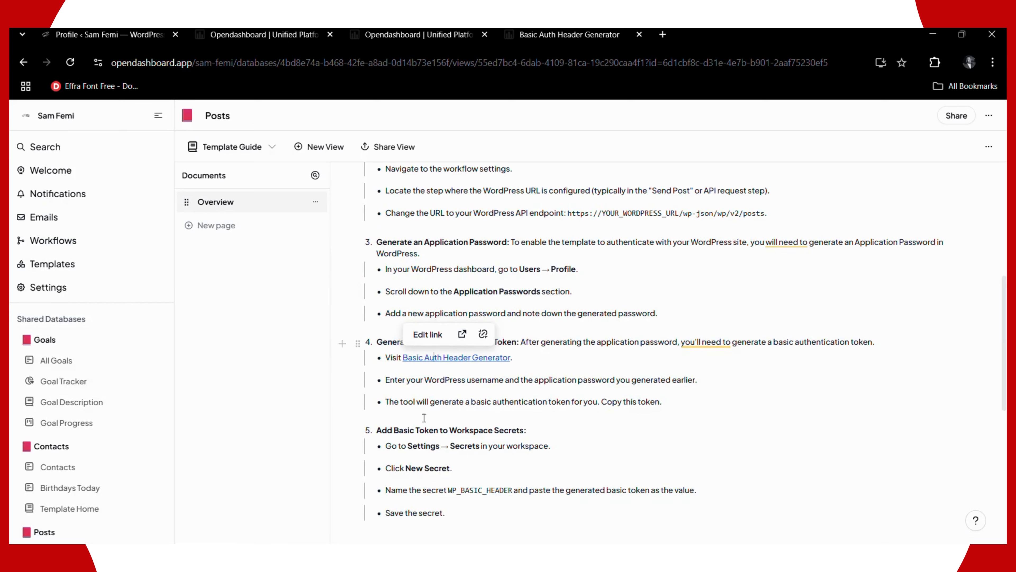
scroll(425, 419, "down", 2)
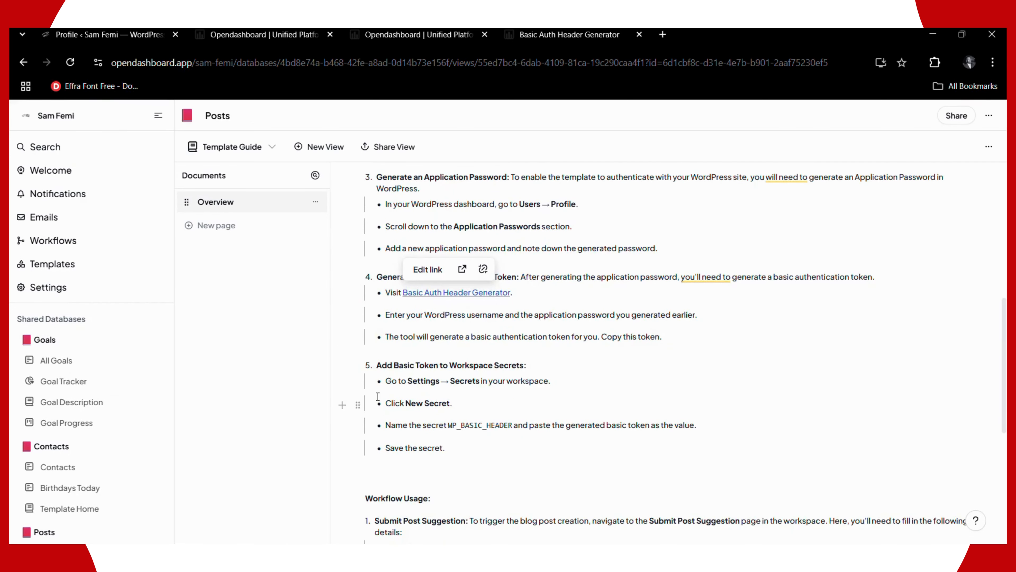
scroll(377, 396, "down", 2)
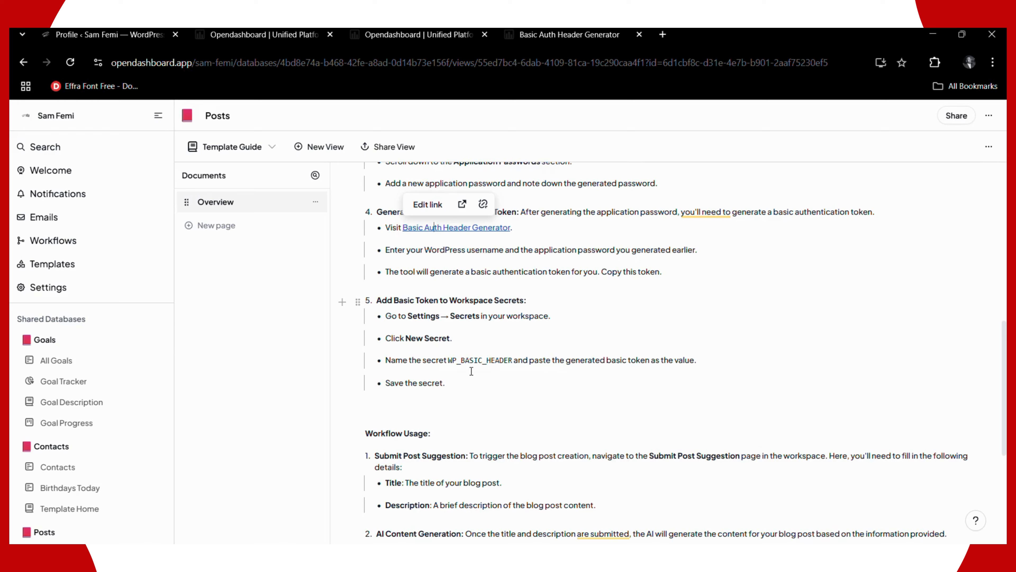
- From the workflow tab, open workspace Settings → Secrets showing A1 and WP_BASIC_HEADER
left_click(374, 38)
scroll(60, 360, "down", 4)
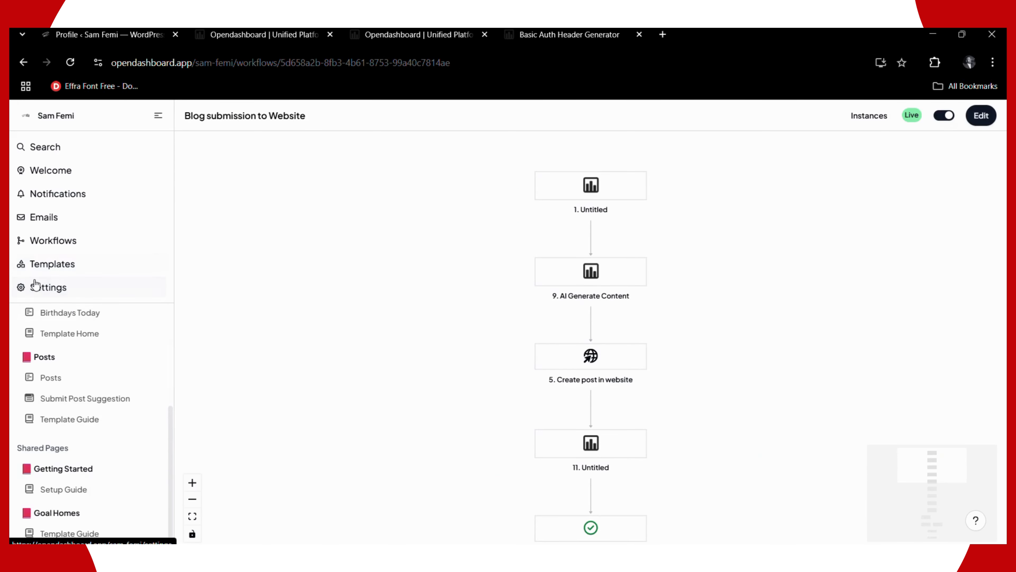
left_click(35, 285)
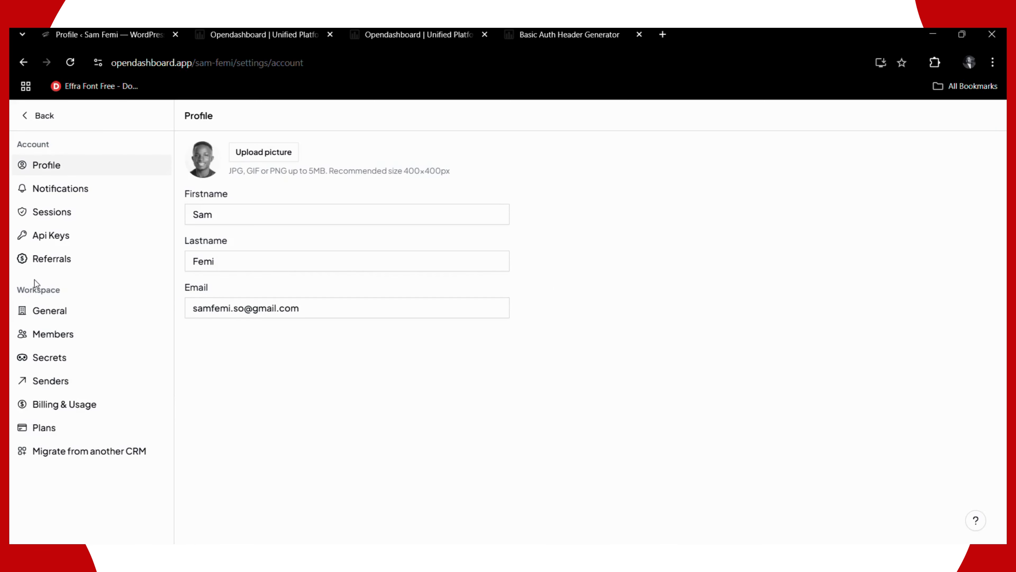
left_click(38, 359)
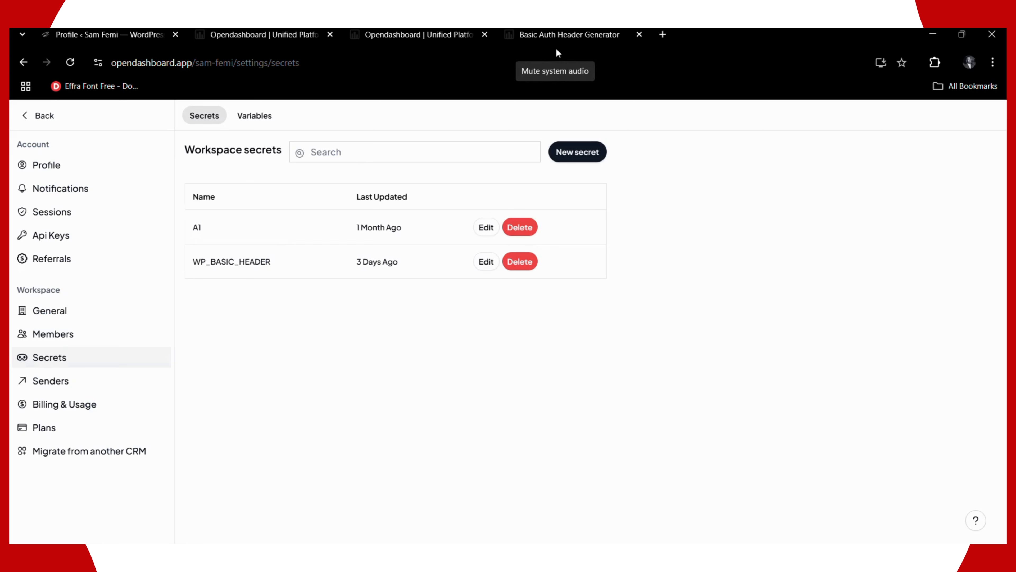
left_click(568, 154)
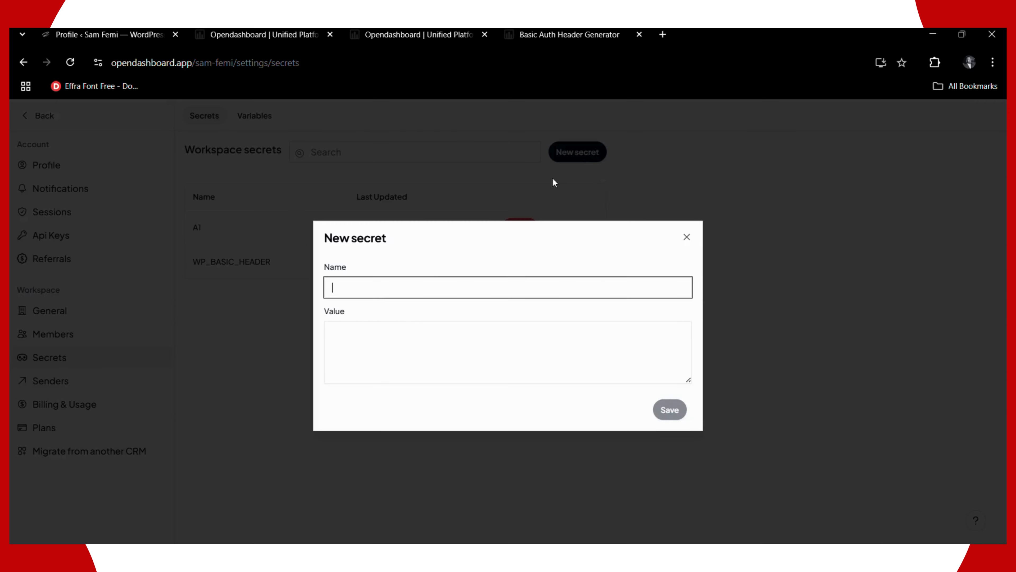
left_click(364, 339)
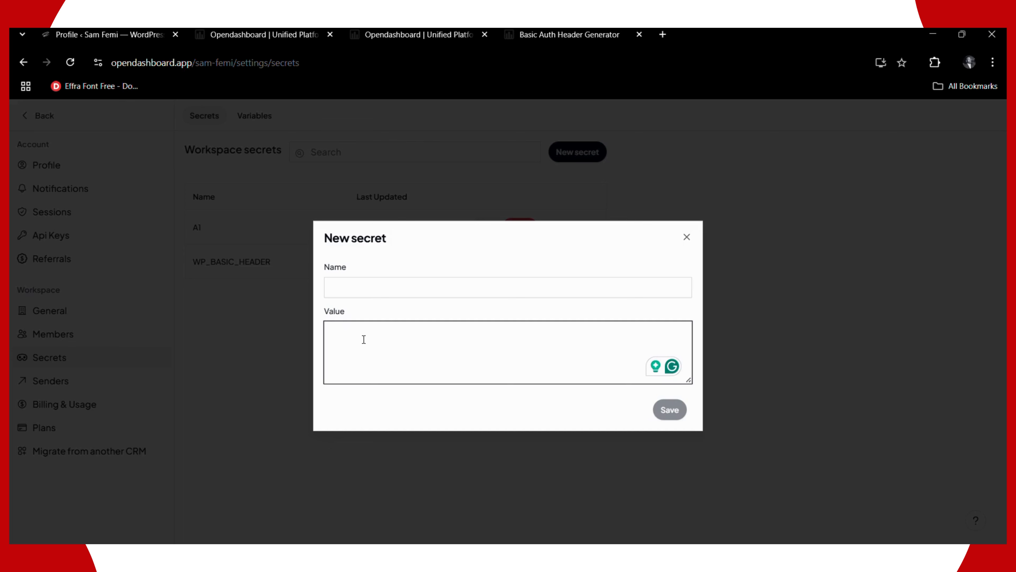
key("ctrl+v")
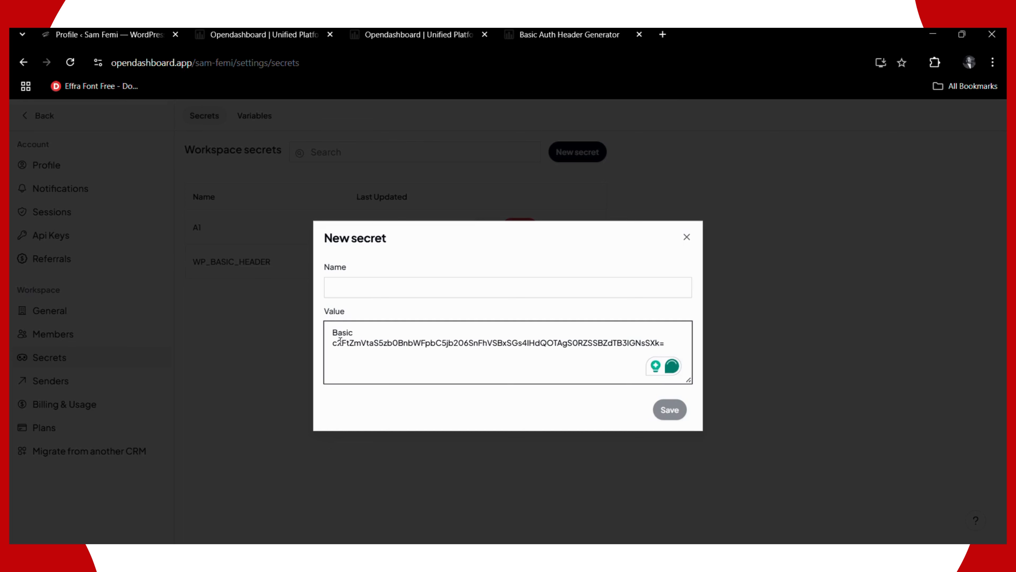
left_click(248, 34)
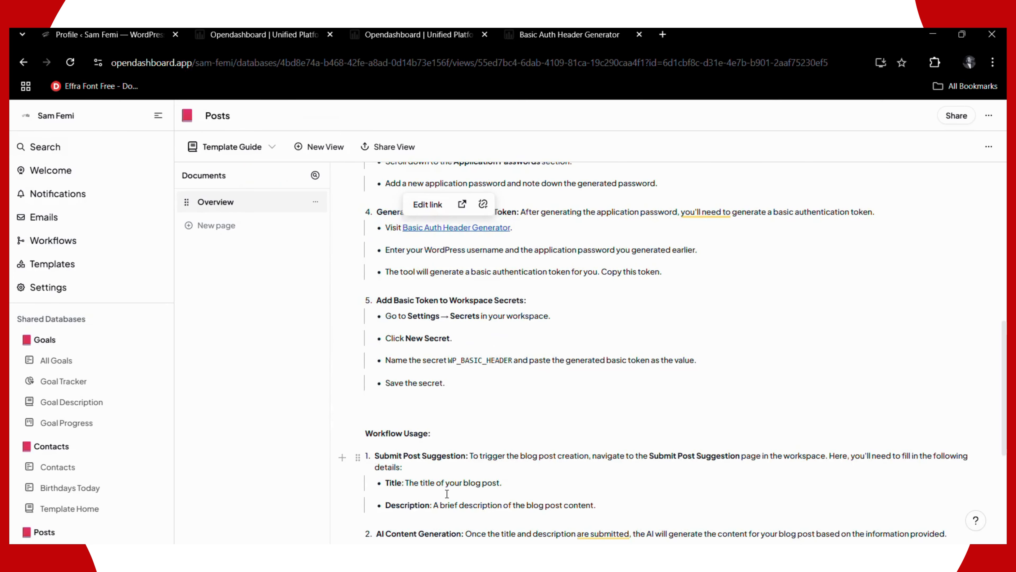
scroll(450, 488, "down", 2)
scroll(443, 393, "up", 3)
left_click_drag(449, 361, 513, 360)
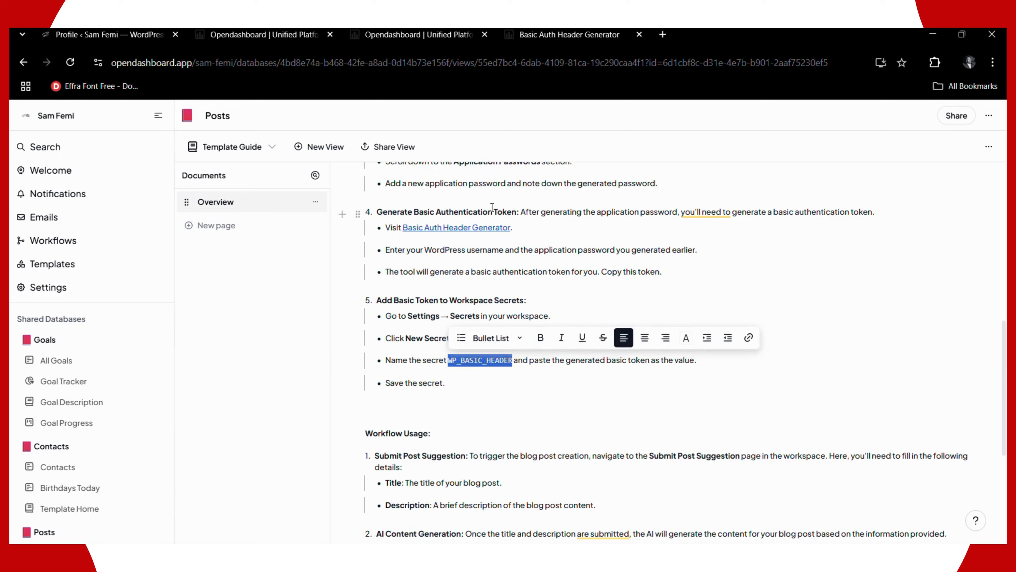
left_click(375, 33)
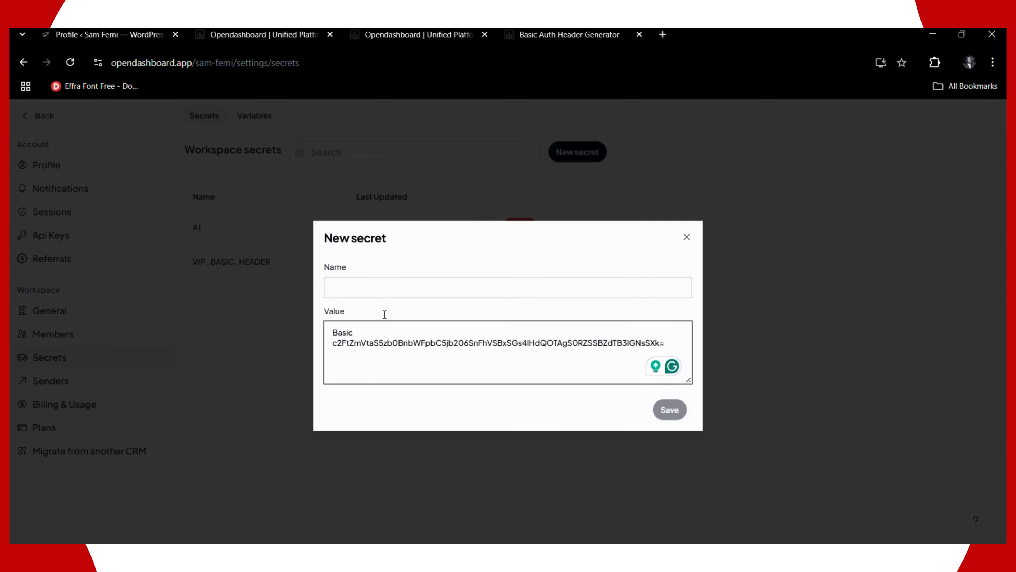
left_click(393, 292)
key("ctrl+v")
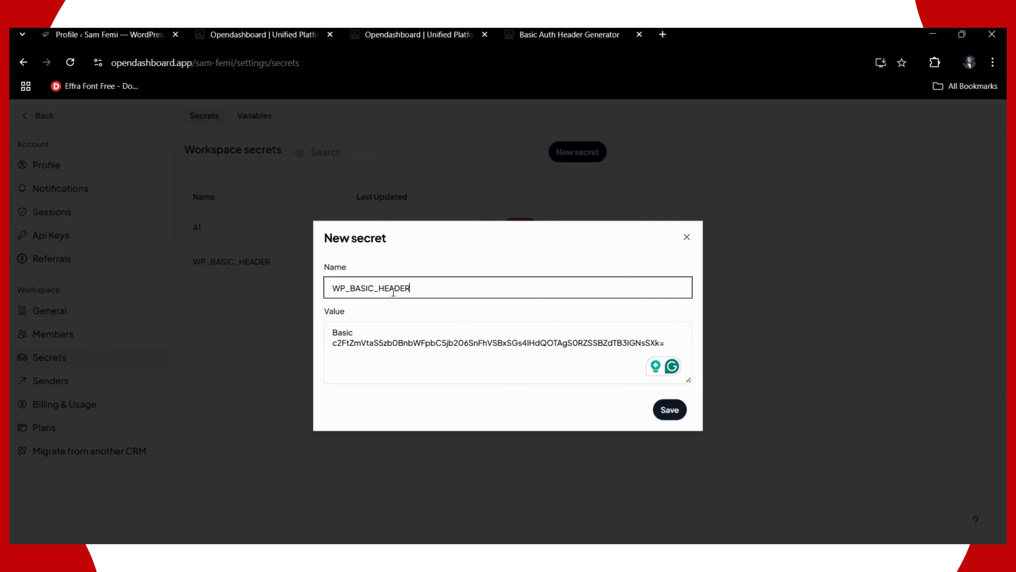
left_click(667, 417)
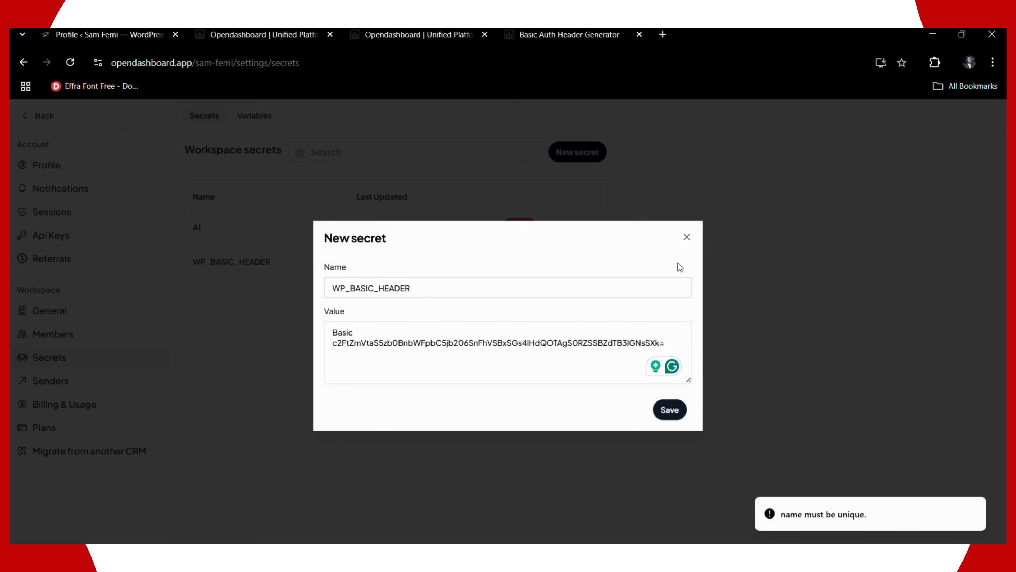
left_click(686, 234)
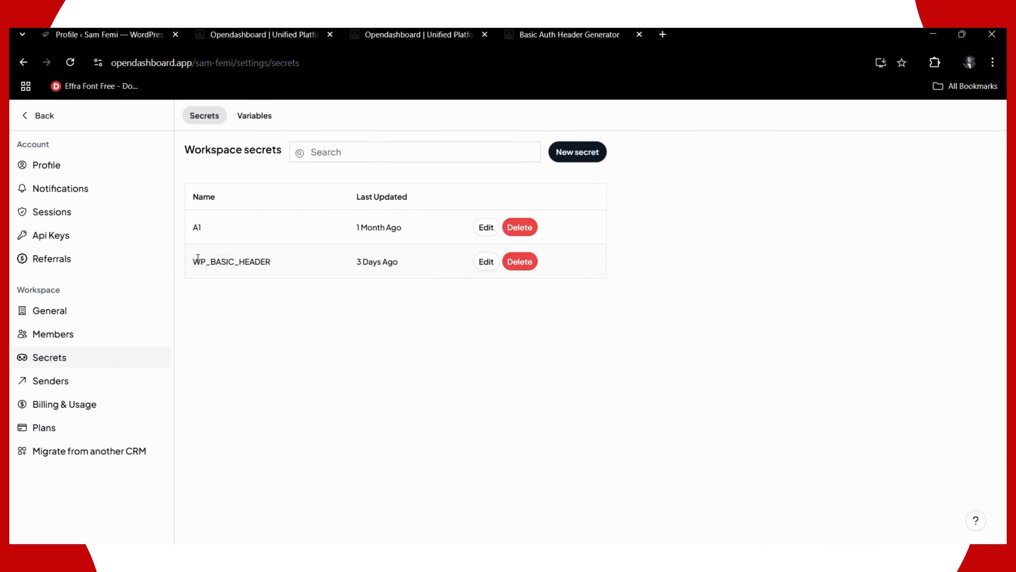
left_click_drag(198, 259, 274, 265)
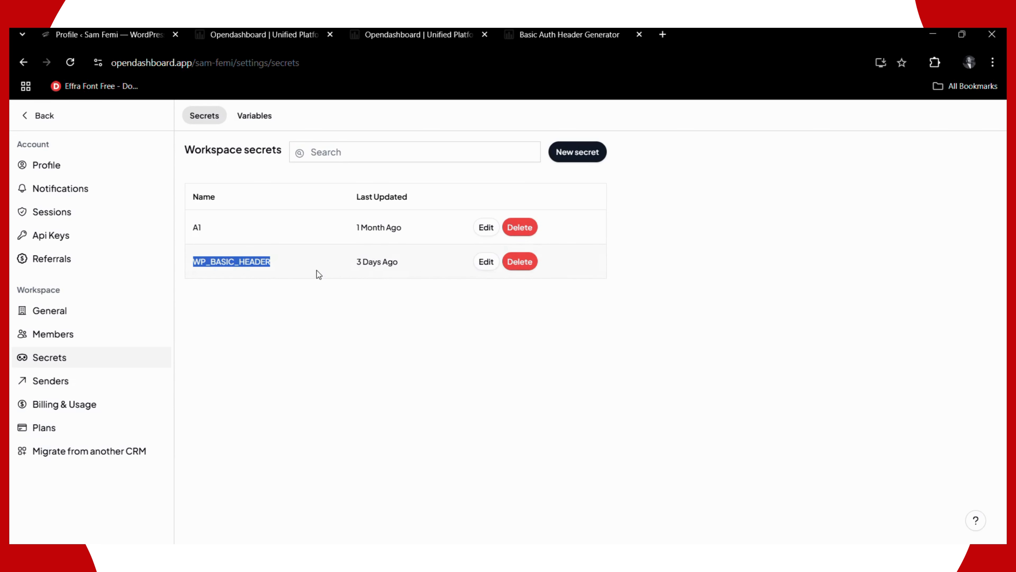
left_click(363, 292)
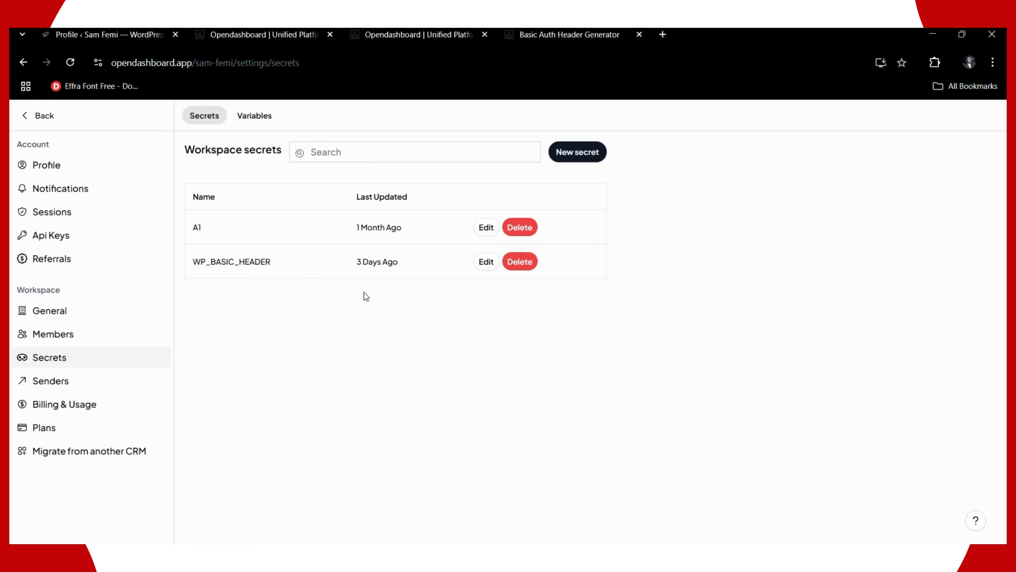
left_click(246, 39)
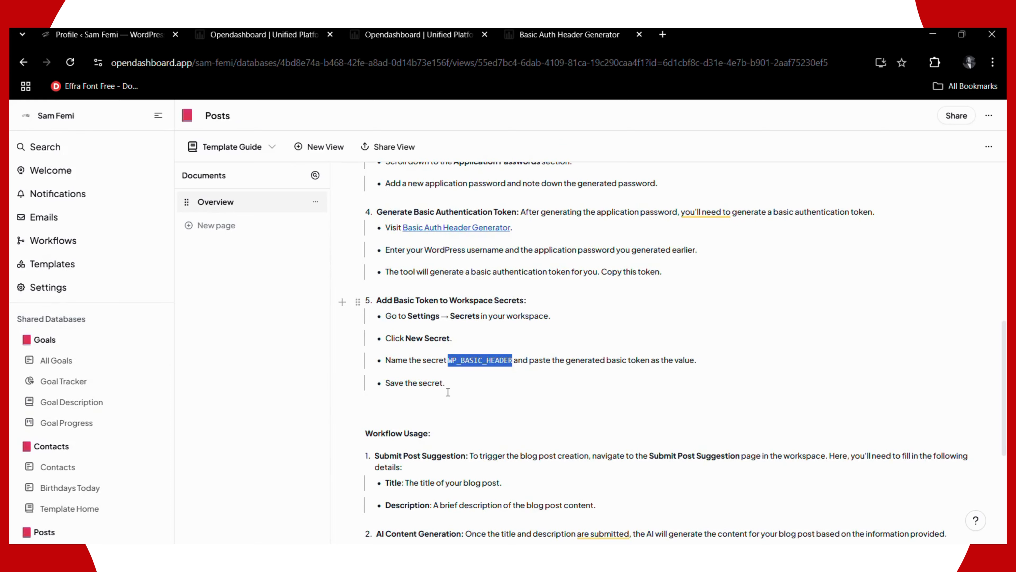
scroll(418, 389, "down", 3)
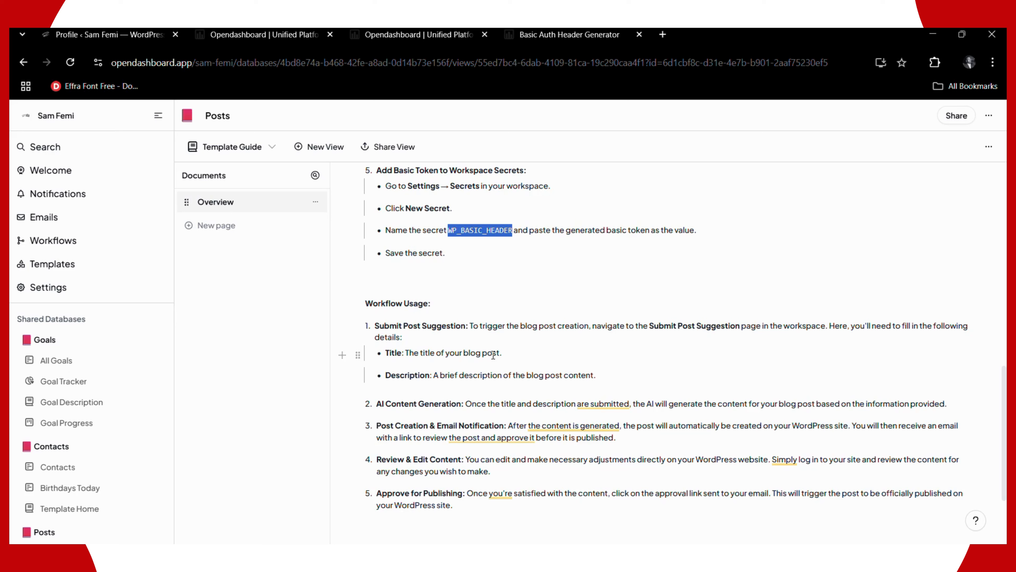
left_click(390, 327)
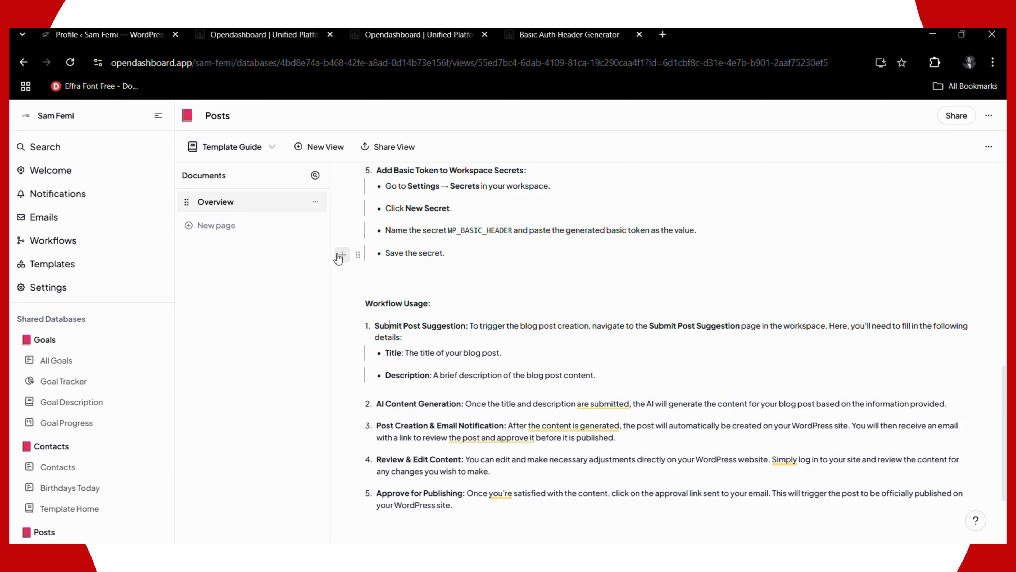
left_click(398, 35)
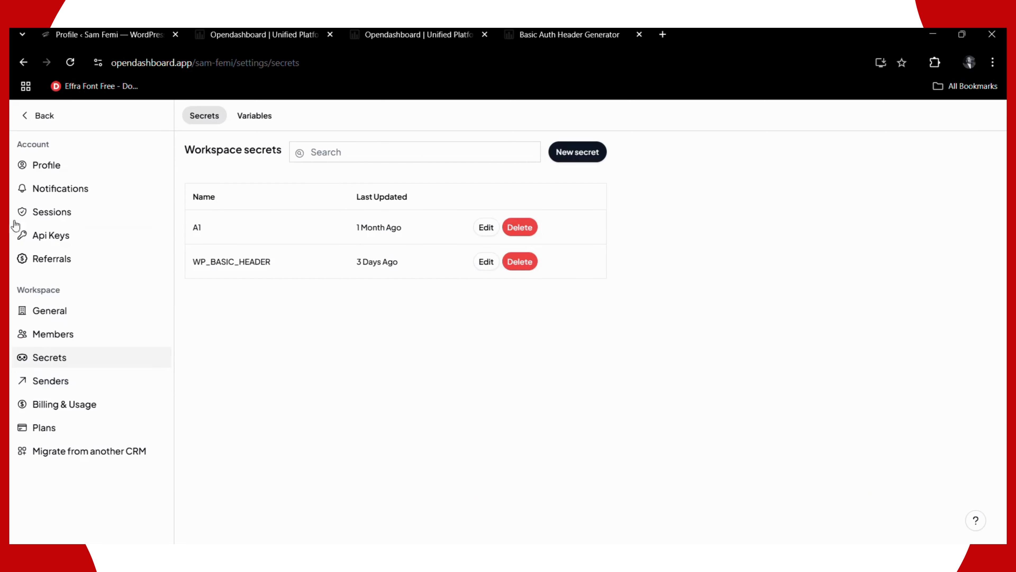
left_click(41, 122)
- Go through Getting Started to the Posts Submit Post Suggestion form and focus its Title field
scroll(79, 360, "down", 4)
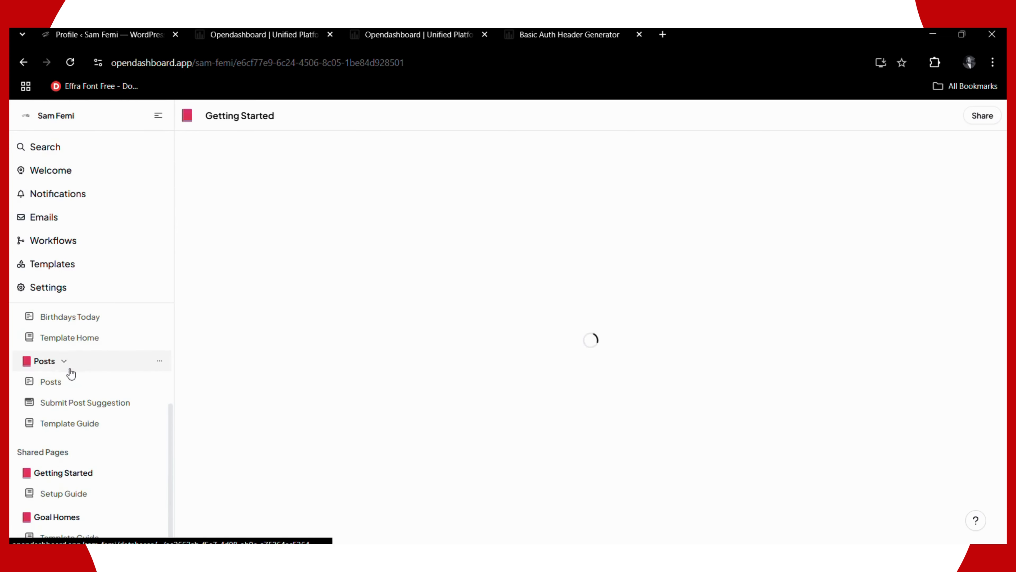
left_click(67, 467)
scroll(66, 432, "up", 4)
scroll(79, 405, "down", 4)
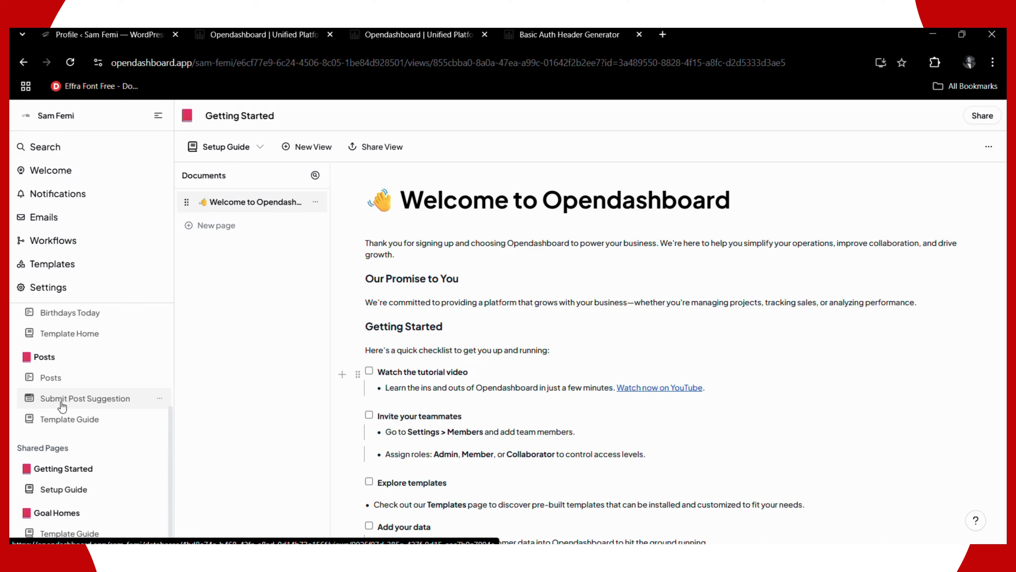
left_click(43, 401)
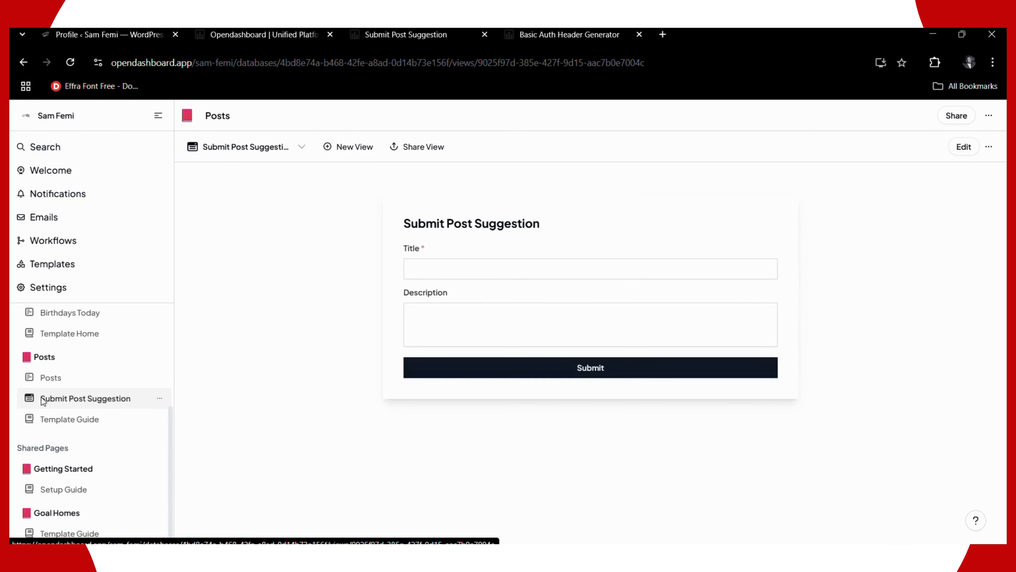
left_click(430, 271)
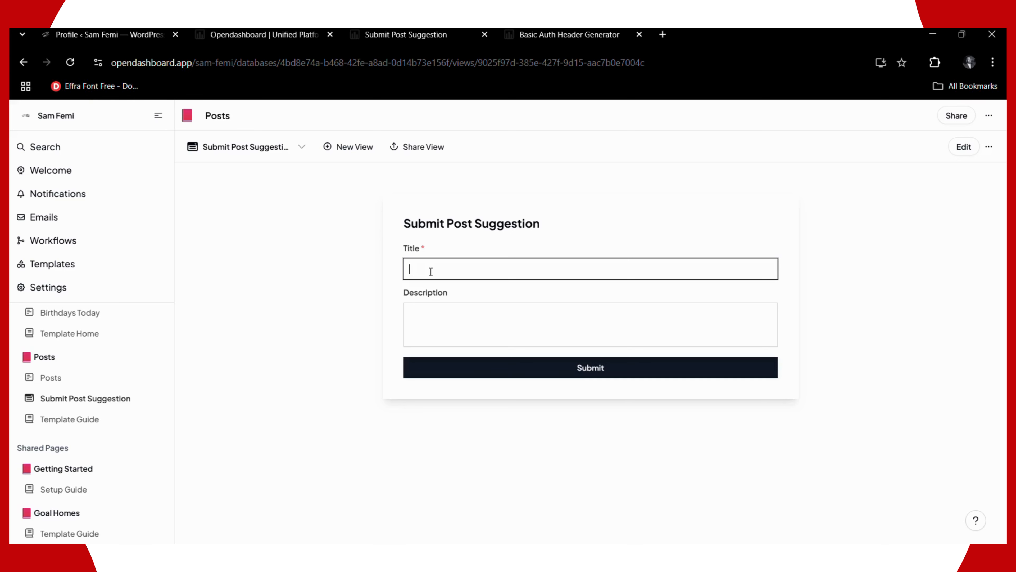
- Enter the title 'Why Should Businesses and Personal Brands Use Opendashboard?', fixing typos along the way
type("Why Should Businesses Use O")
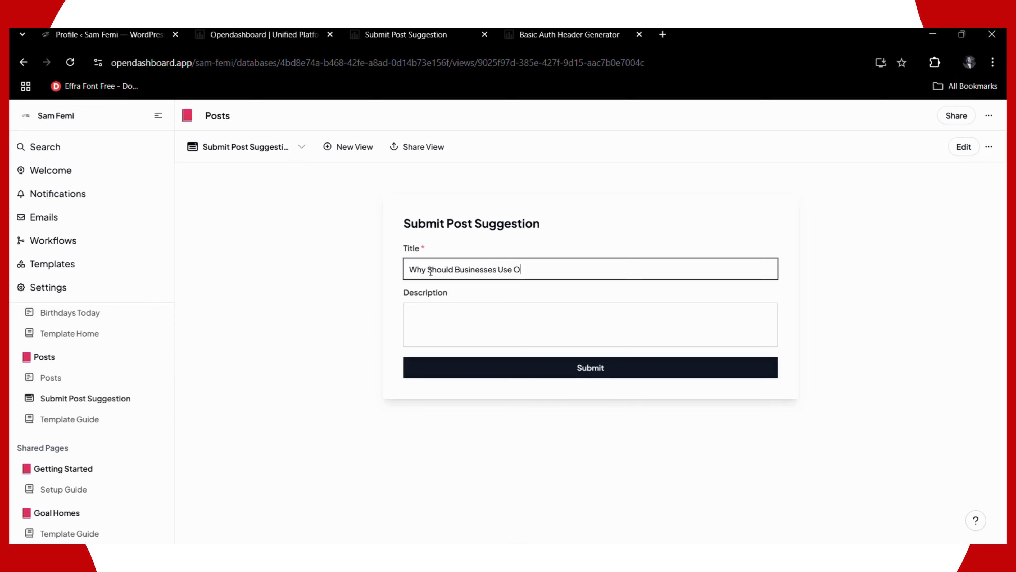
type("pendashboard")
type("and P")
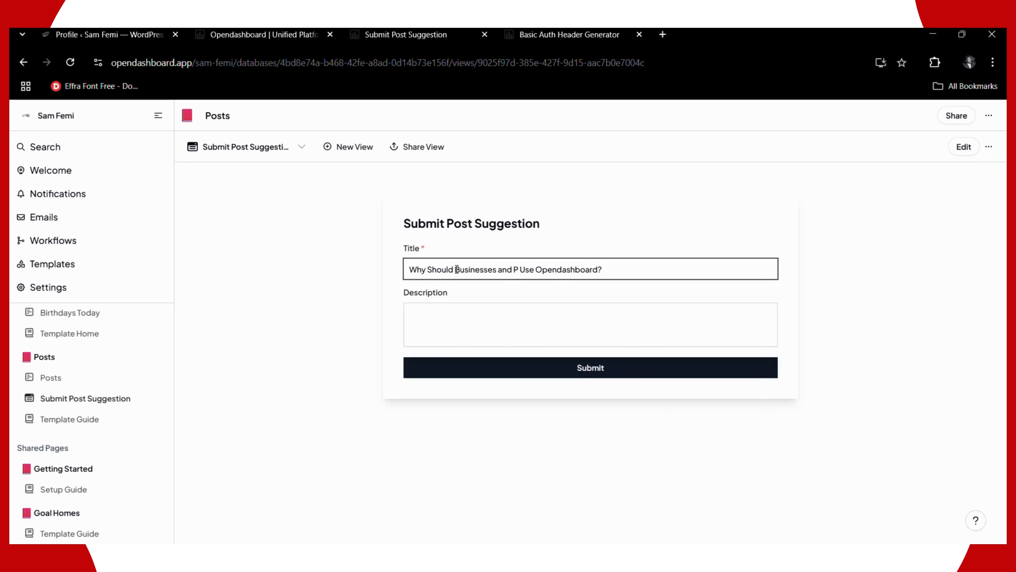
type("era")
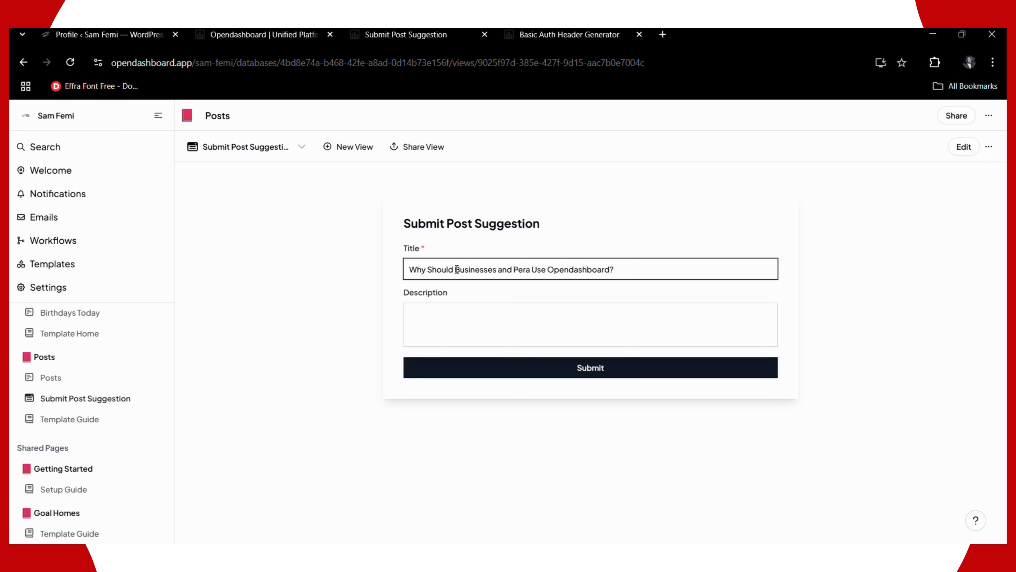
key("BackSpace")
key("BackSpace")
type("sonal Bra")
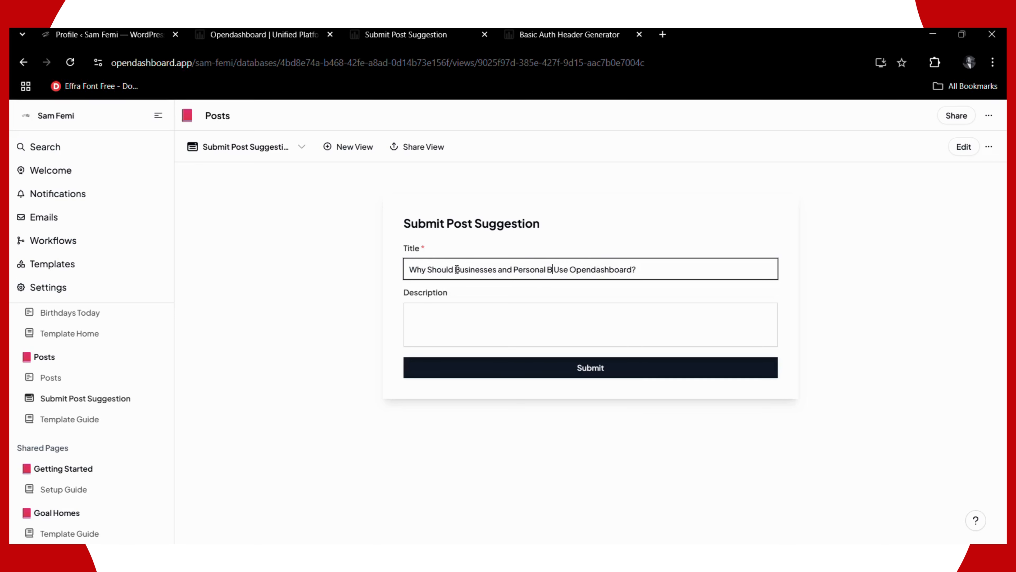
type("nds")
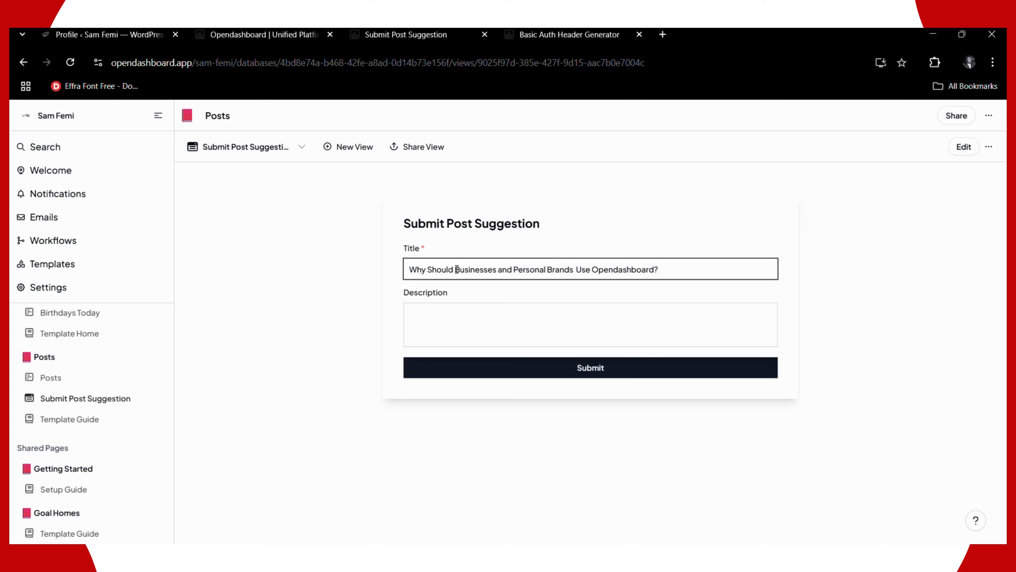
key("BackSpace")
left_click(448, 305)
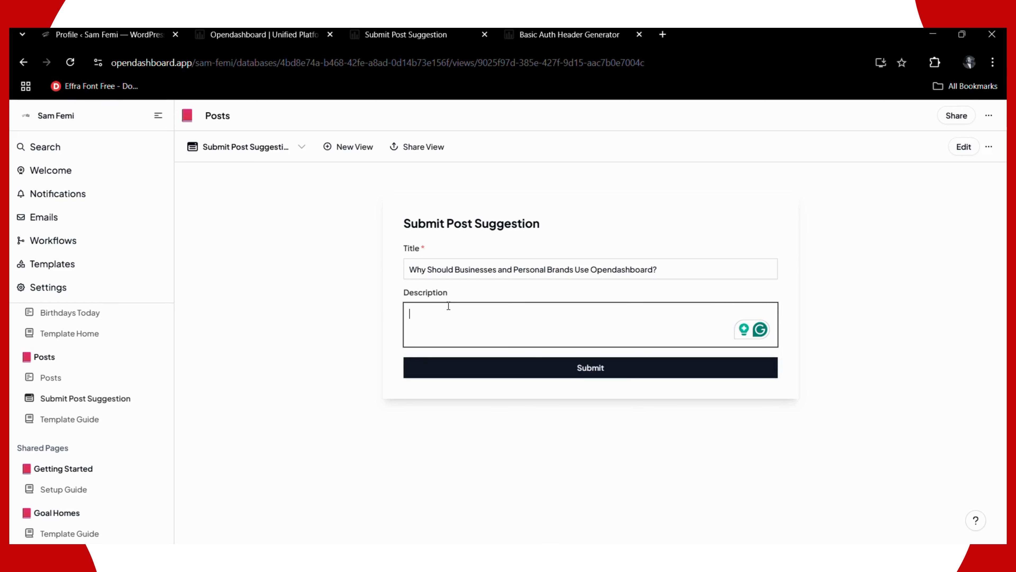
- Write a Description prompt for a 2000-word blog post on why businesses and personal brands should use the Opendashboard App
type("I need you to write a 2000 w")
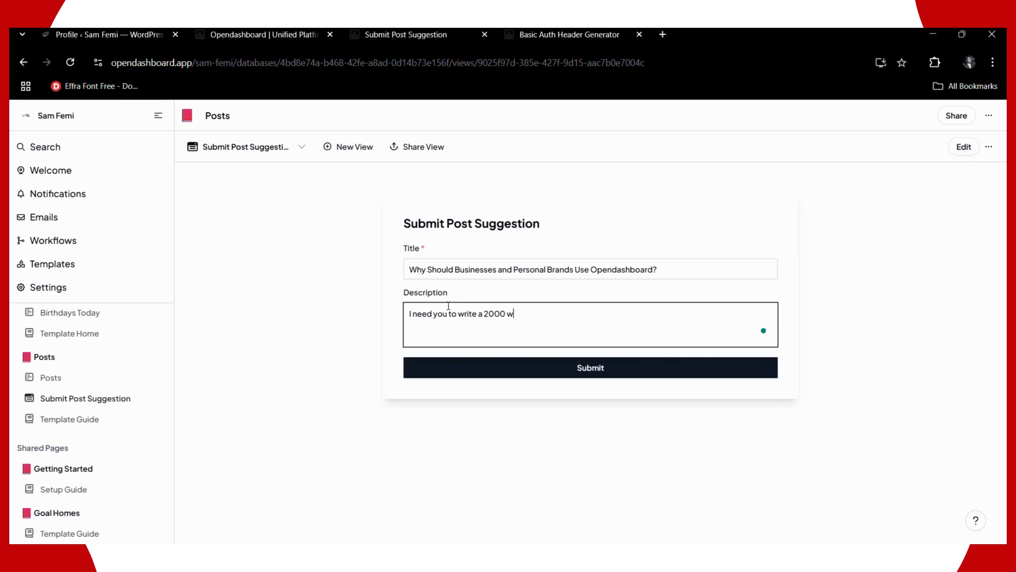
type("ord blog post on why busines")
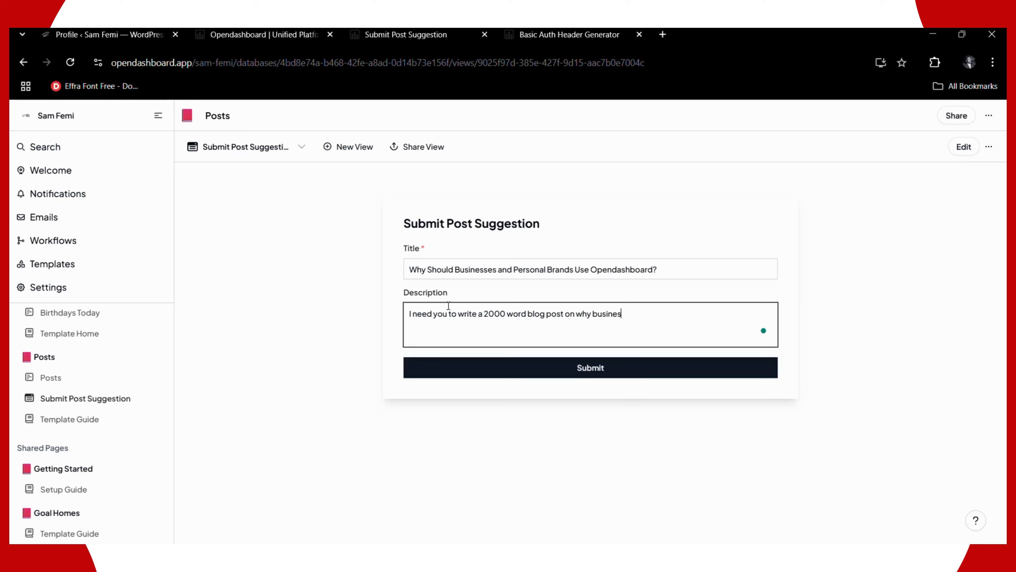
type("ses and ")
type("pe")
type("rsonal brands")
type(" u")
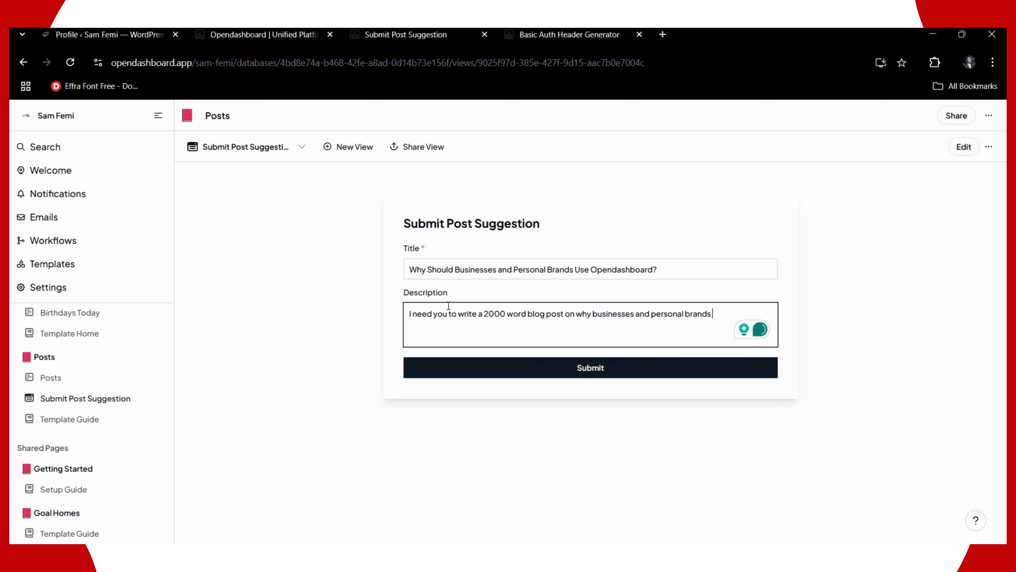
key("BackSpace")
type("should use")
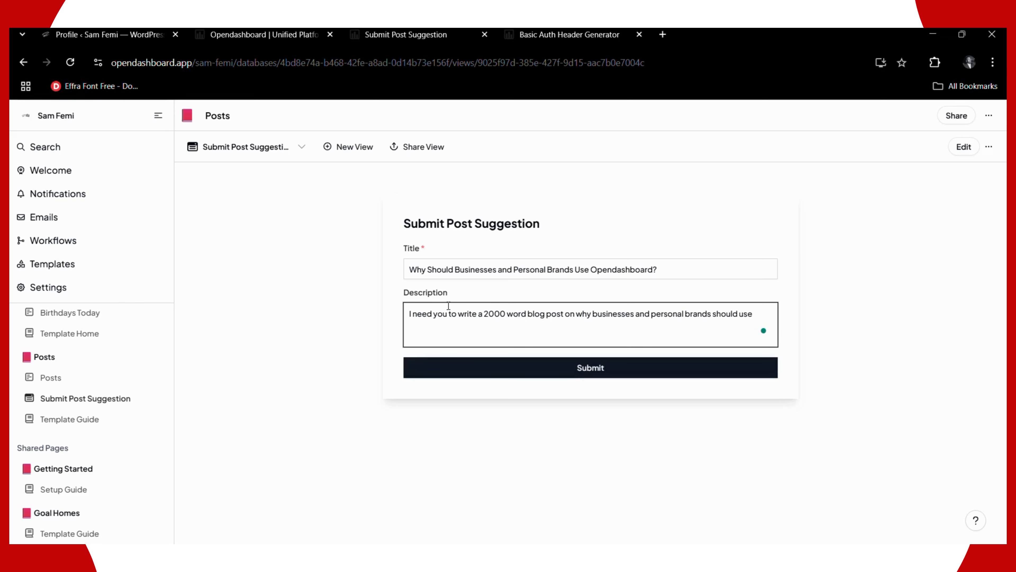
type(" the Opendashboard App. Break it ")
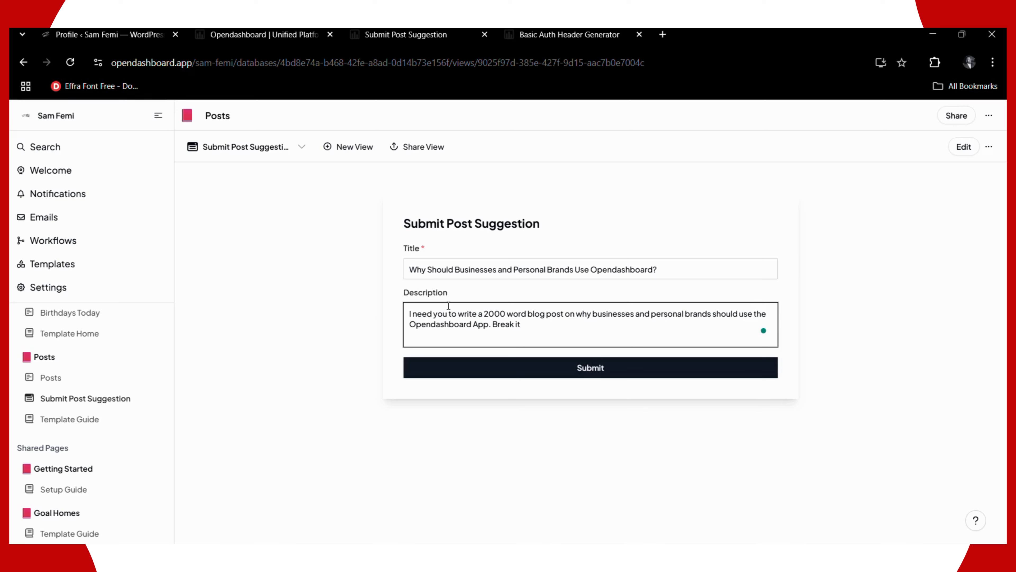
type("down into introduction, s")
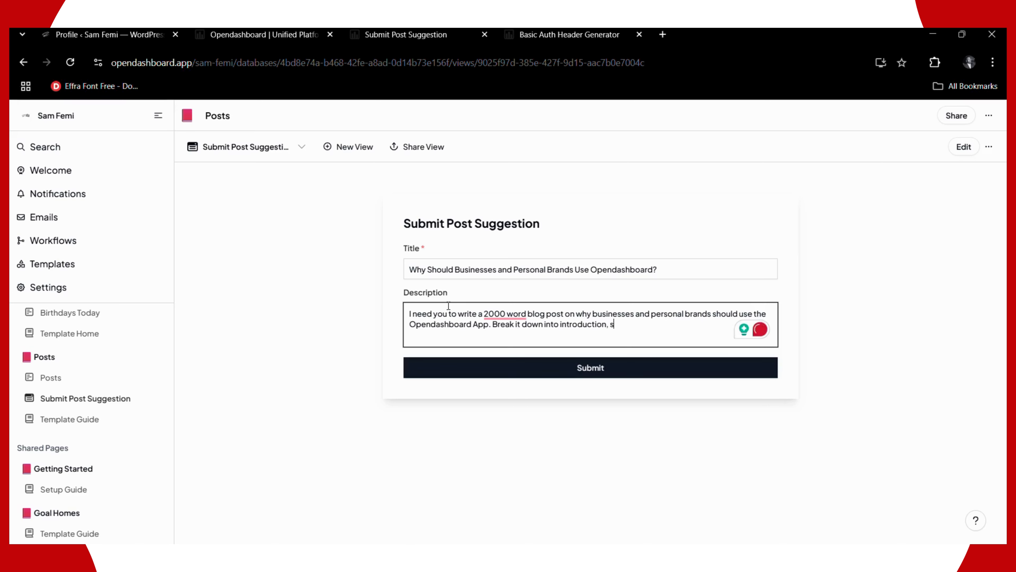
type("peak to b")
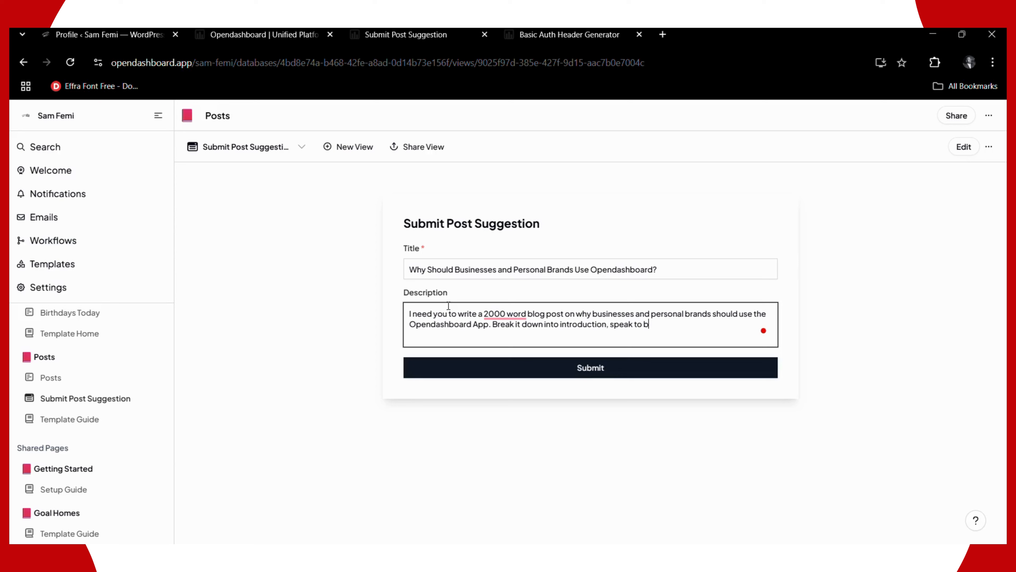
type("usinesess first and then e")
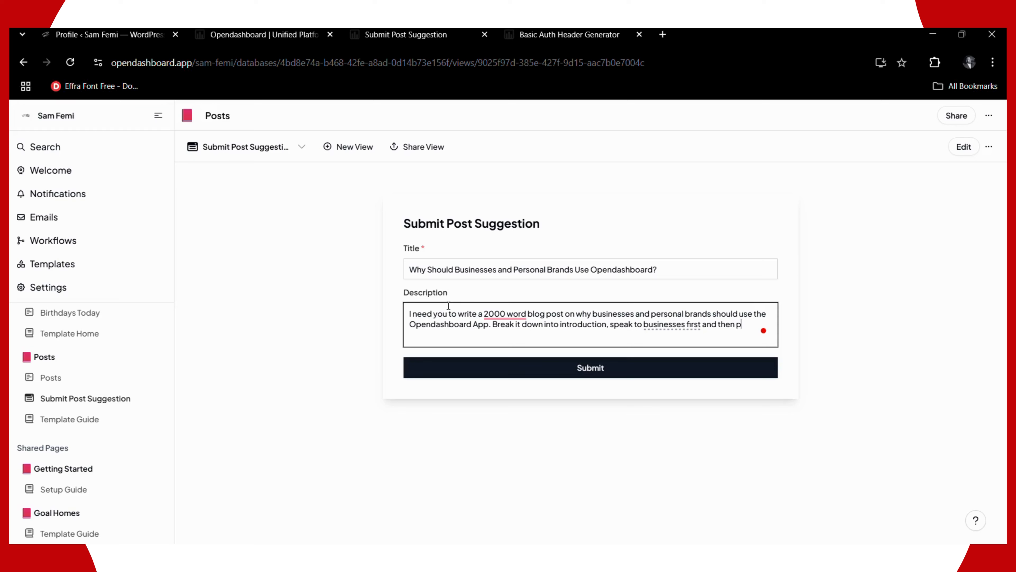
type("ersonal brands")
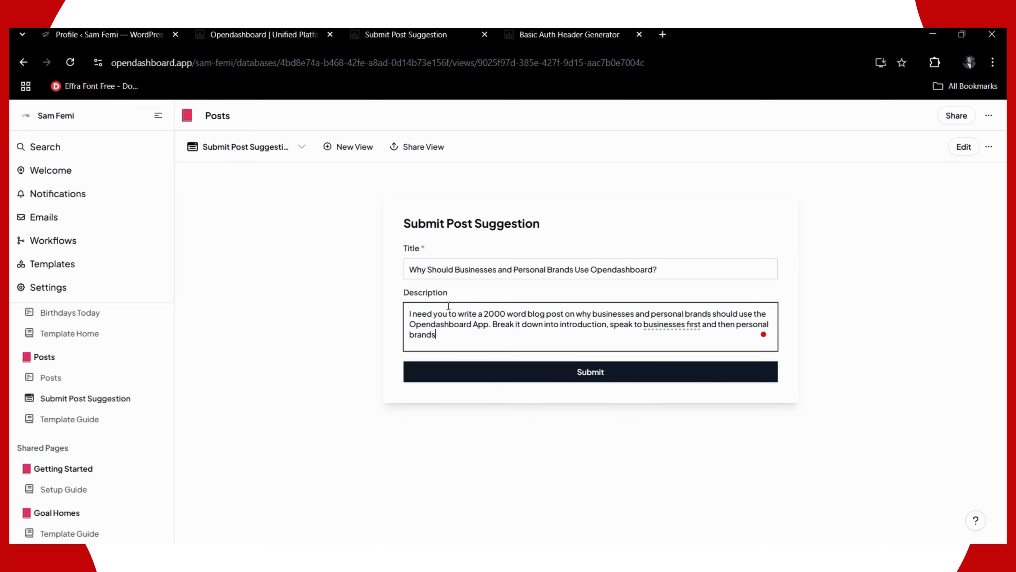
type(".")
- Accept Grammarly's rewrite of the prompt and change 'introductions' to 'introduction,'
mouse_move(520, 317)
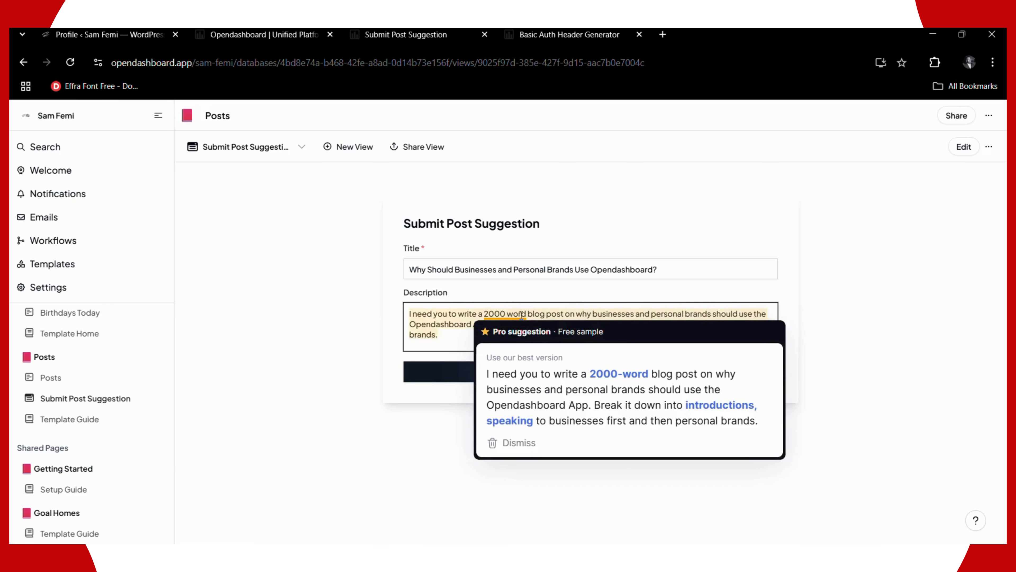
left_click(526, 368)
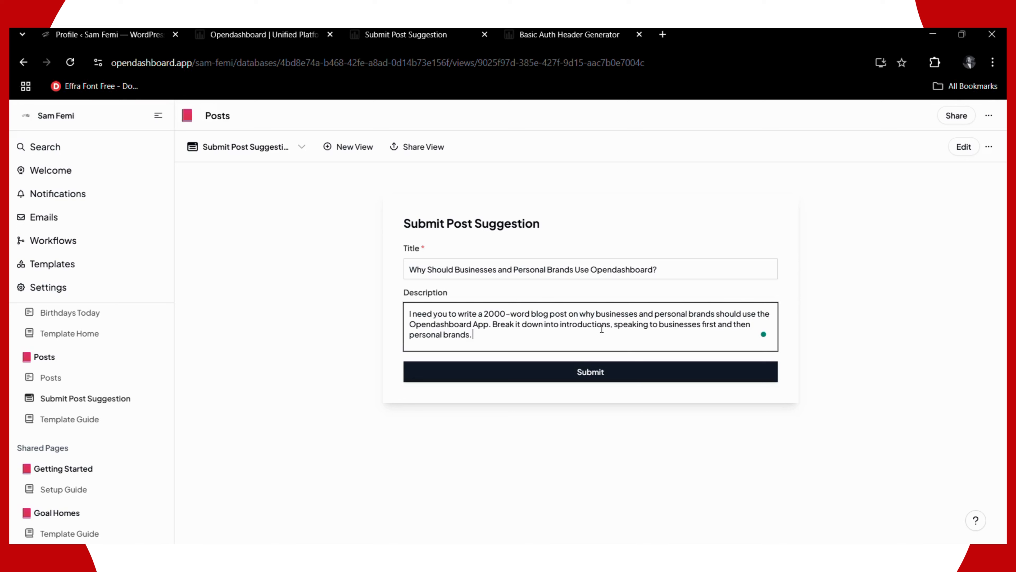
left_click(611, 323)
key("BackSpace")
type(",")
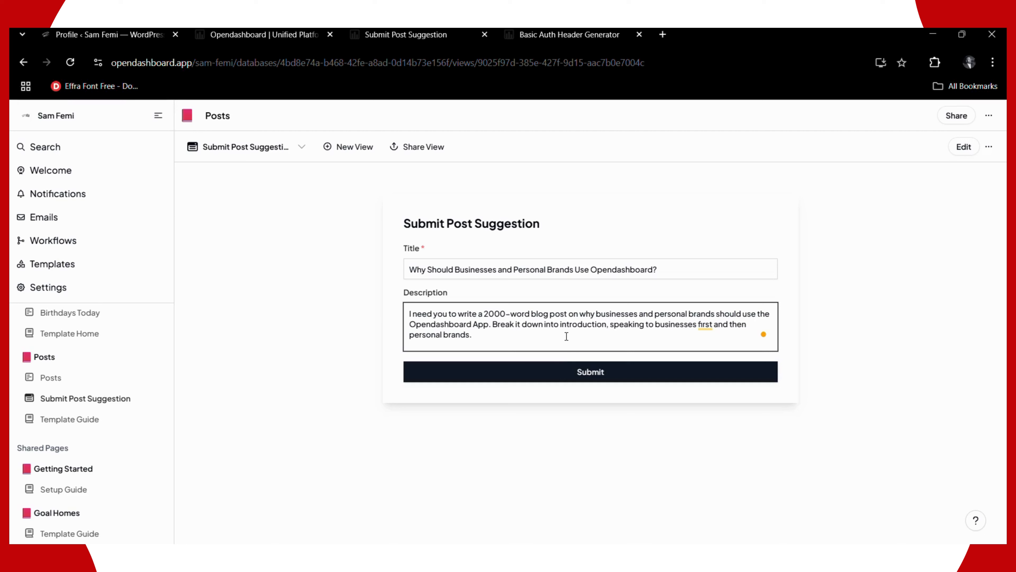
- Extend the Description to ask for sections and writing as if speaking to one person
left_click(546, 337)
type("Then break it into")
type("ections")
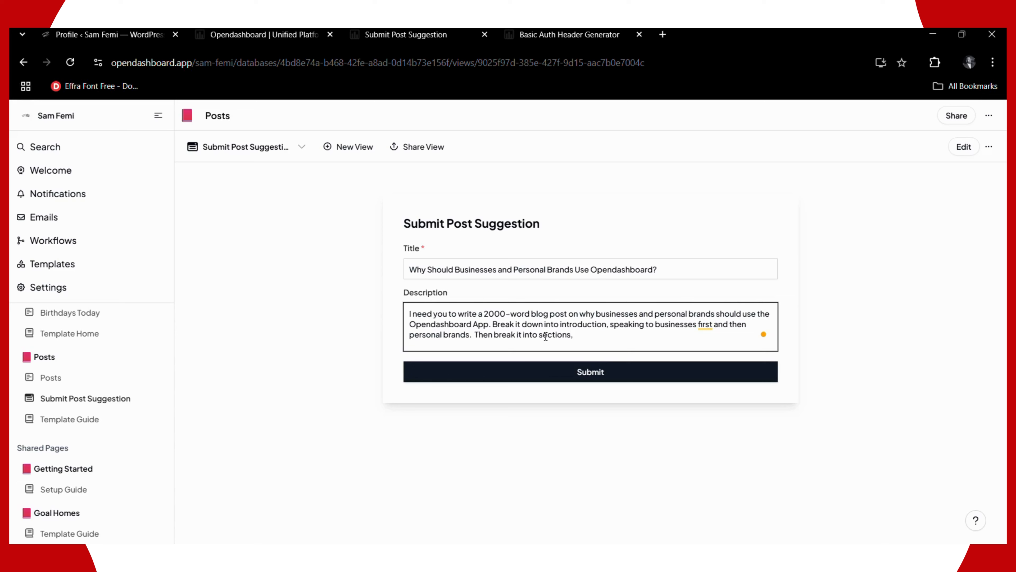
type(". ALso")
key("BackSpace")
key("BackSpace")
key("BackSpace")
type("lso, write as if you are speaking t")
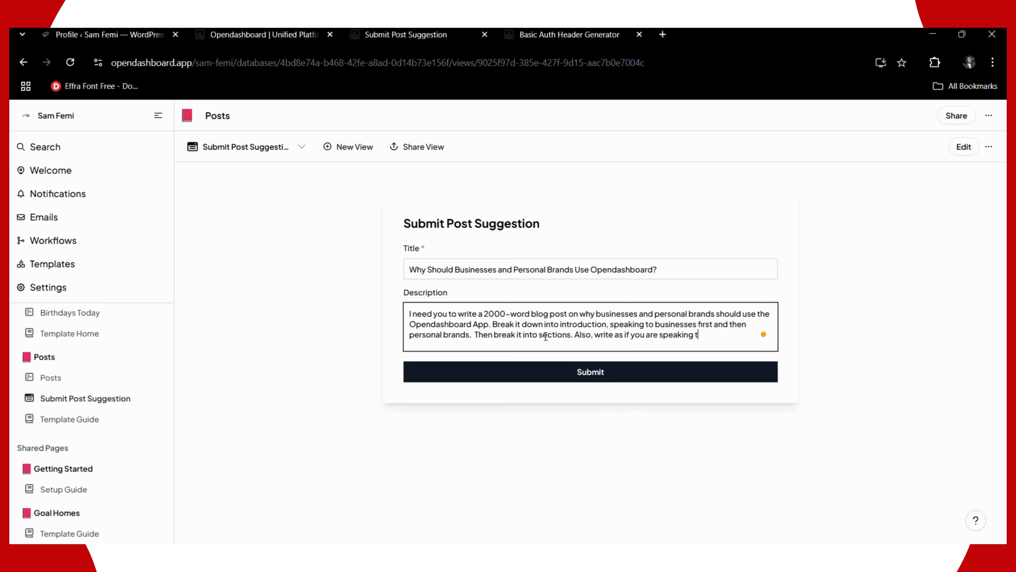
type("o one person t")
- Add tackling the reader's major pain point with Opendashboard, ending with a sign-up link to opendashboard.app
type("ackli")
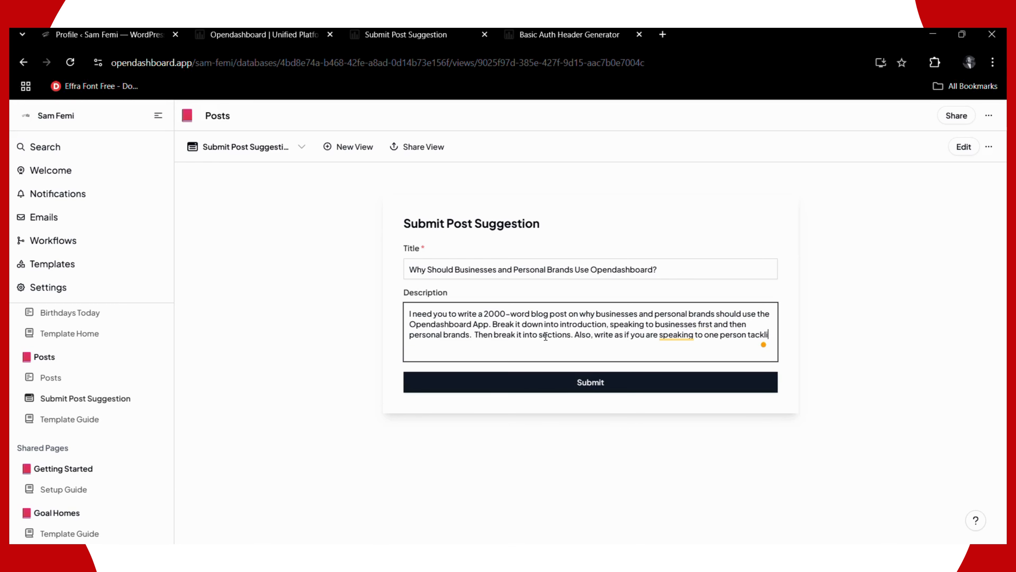
type("ng their majorr")
key("BackSpace")
type("pain poin")
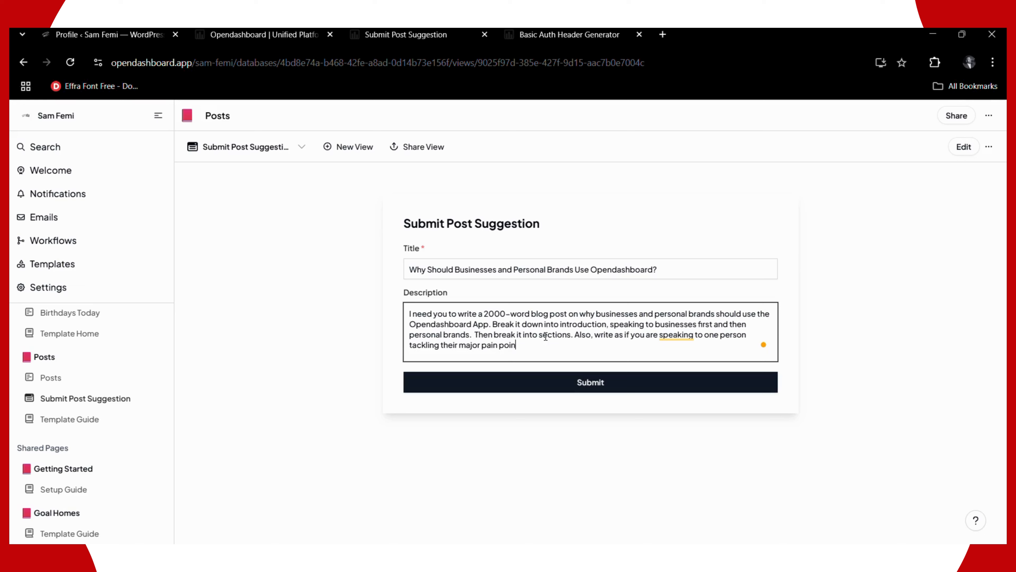
type("t")
key("BackSpace")
type("and how open dashb")
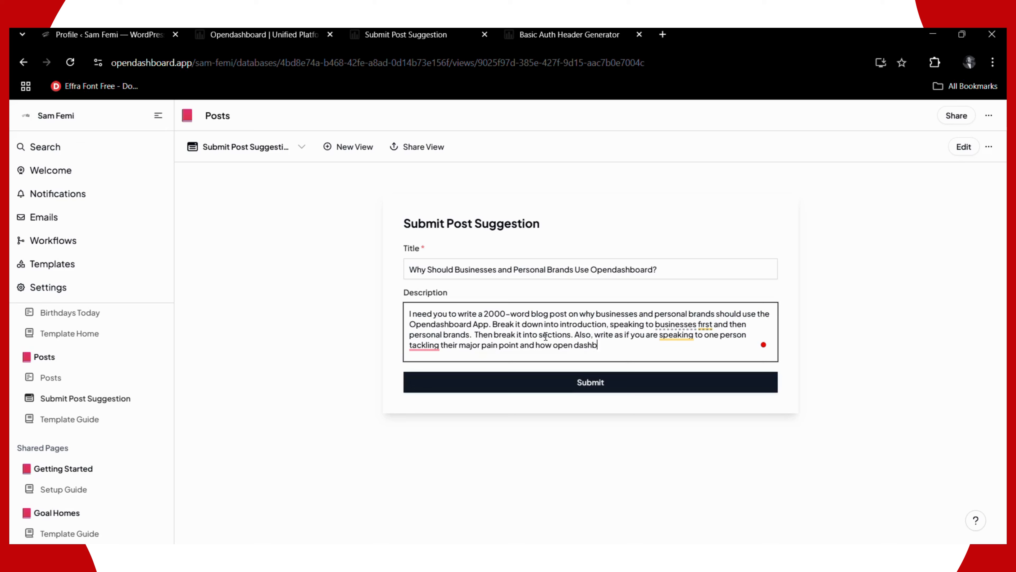
type("oard can solve that.")
type("End the")
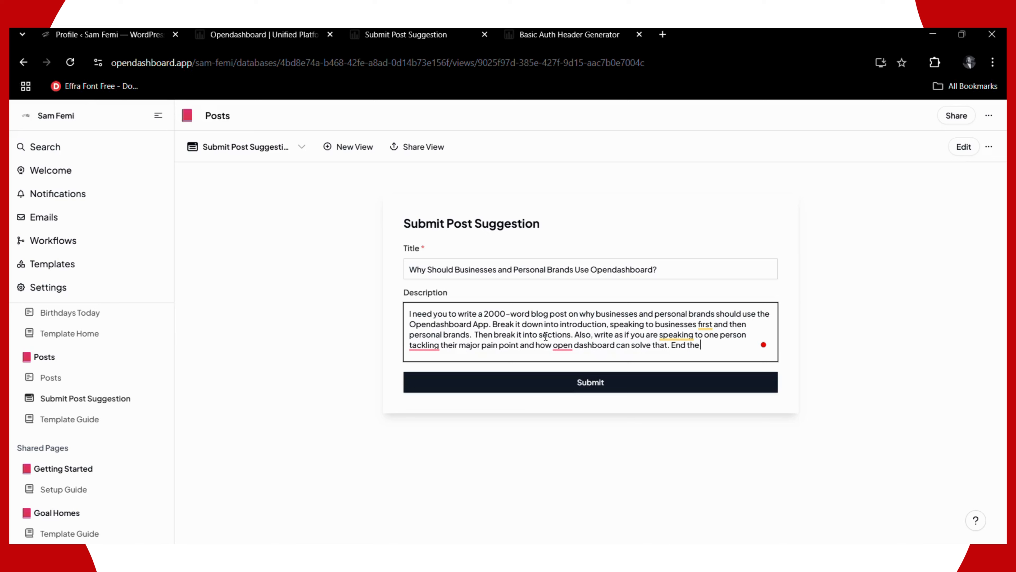
type(" blog post with a li")
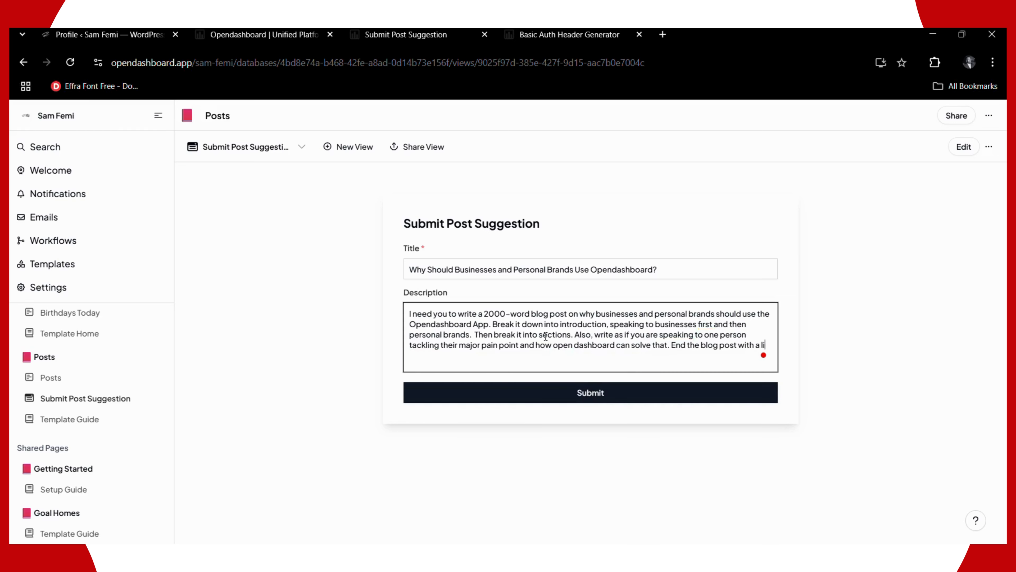
type("nk to signup on e")
key("BackSpace")
type("the websi")
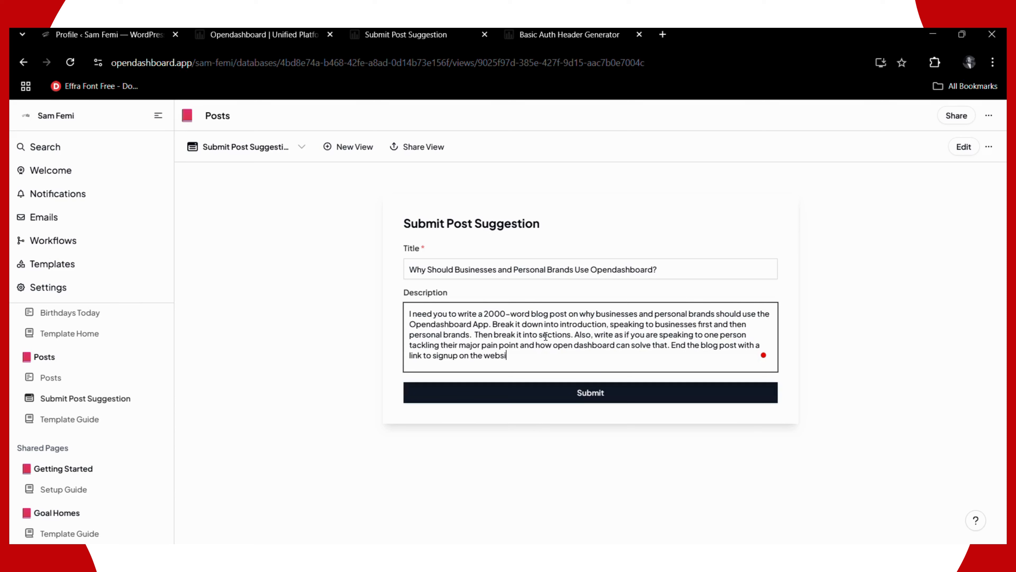
type("te - ")
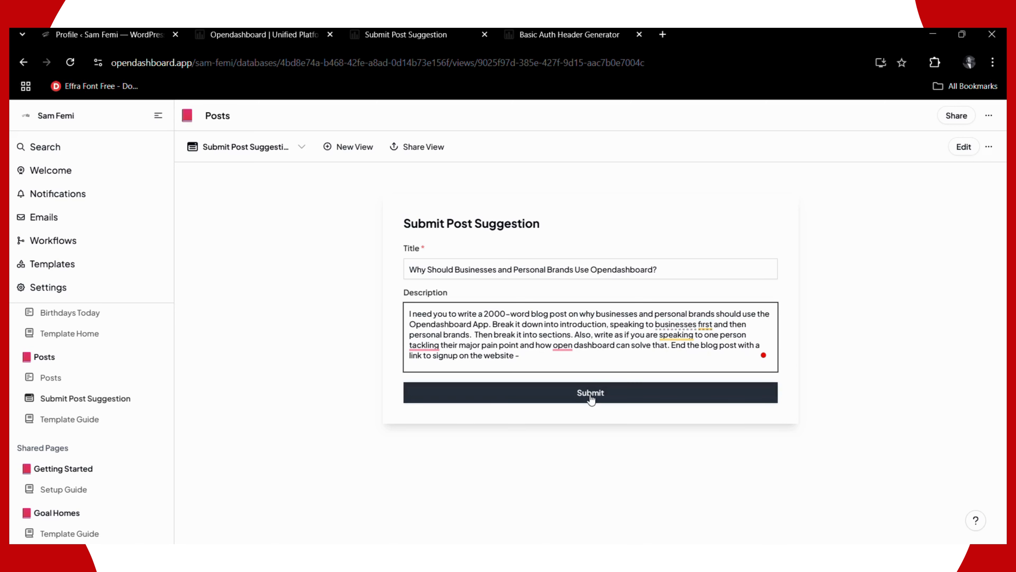
type("opendashboard.app")
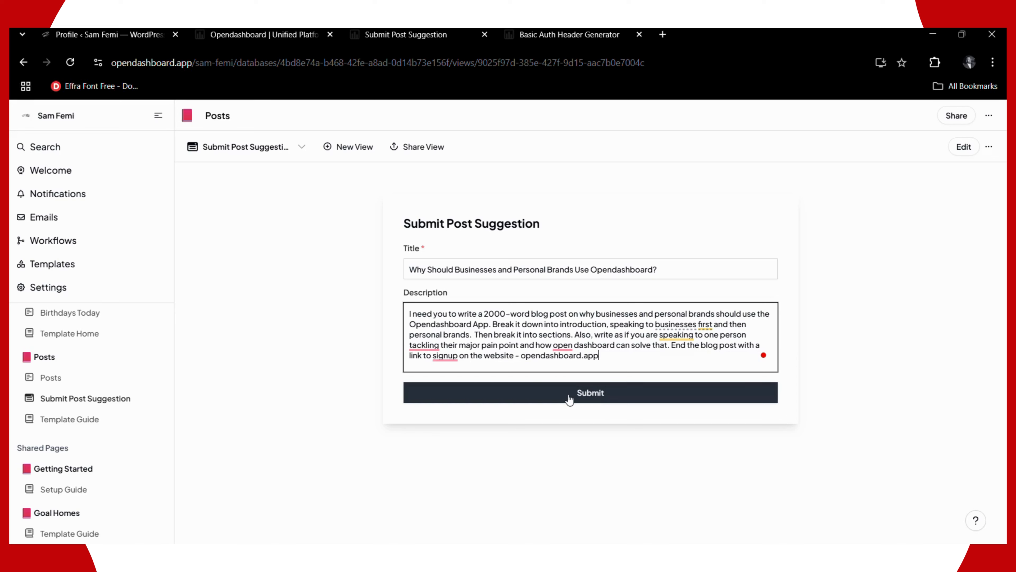
- Open the Description with 'Assuming you are a blog and SEO Expert with over 10 years of experience'
left_click(413, 309)
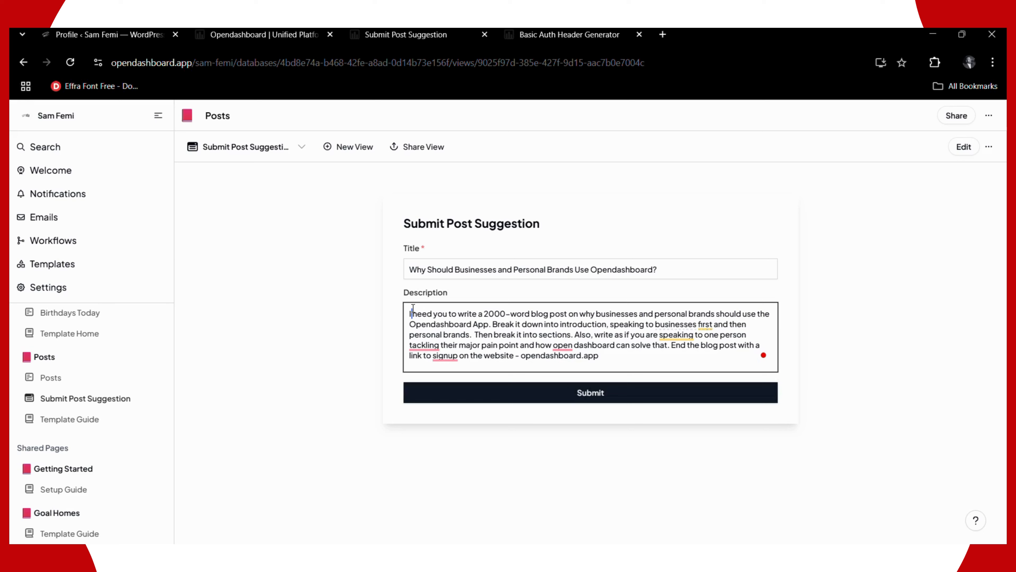
type("Assuming y")
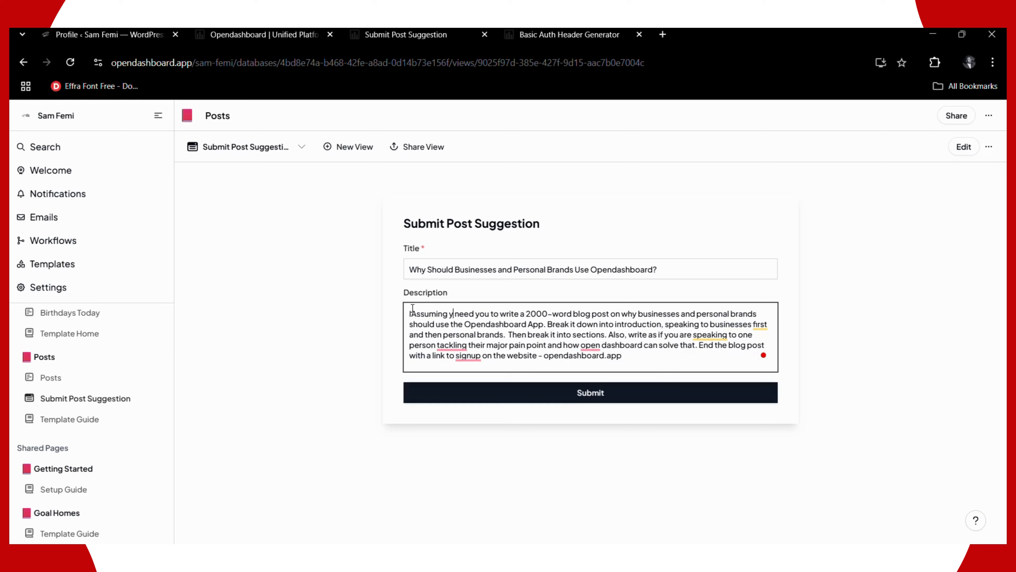
type("ou are ")
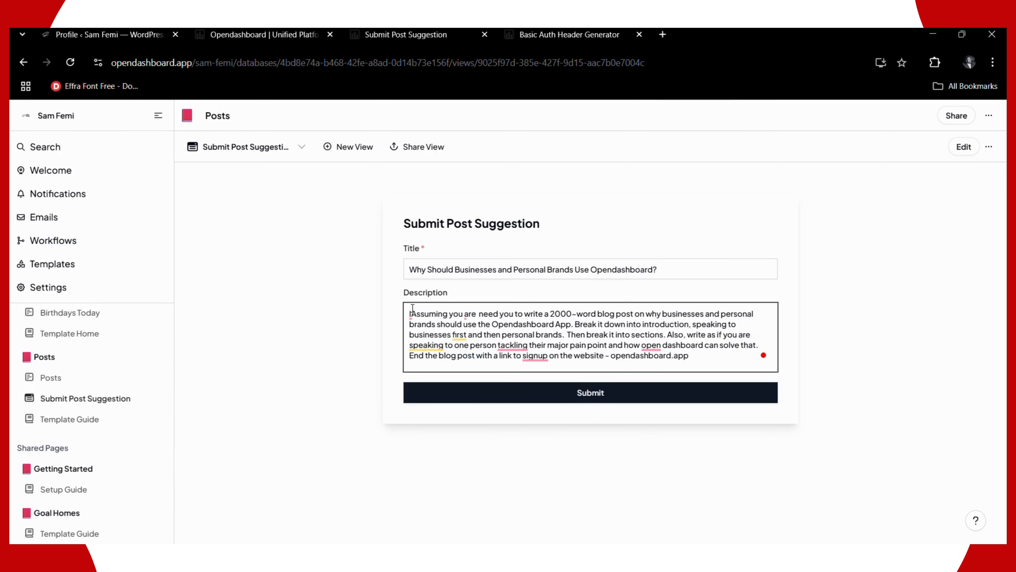
type("a ")
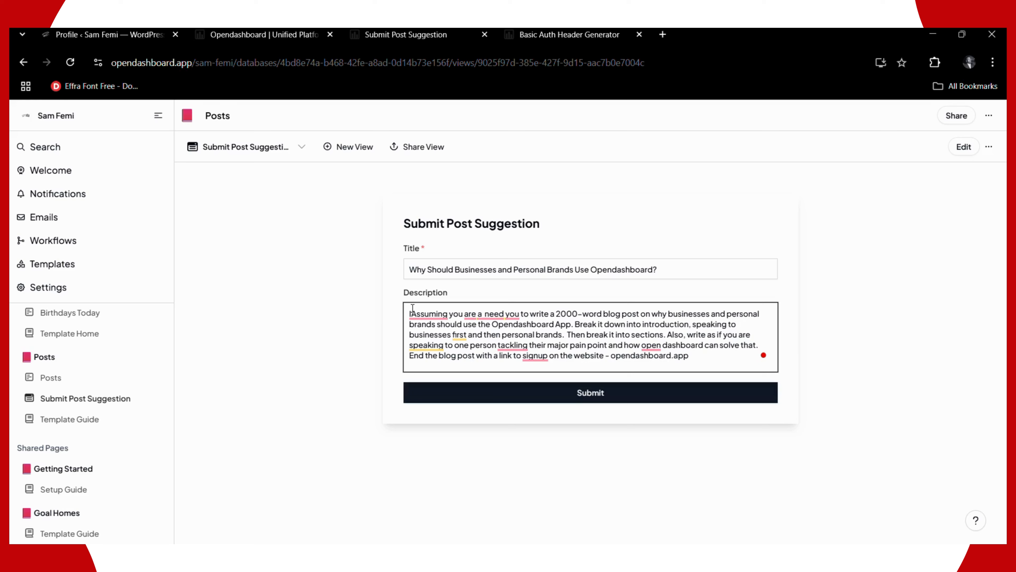
type("blog and")
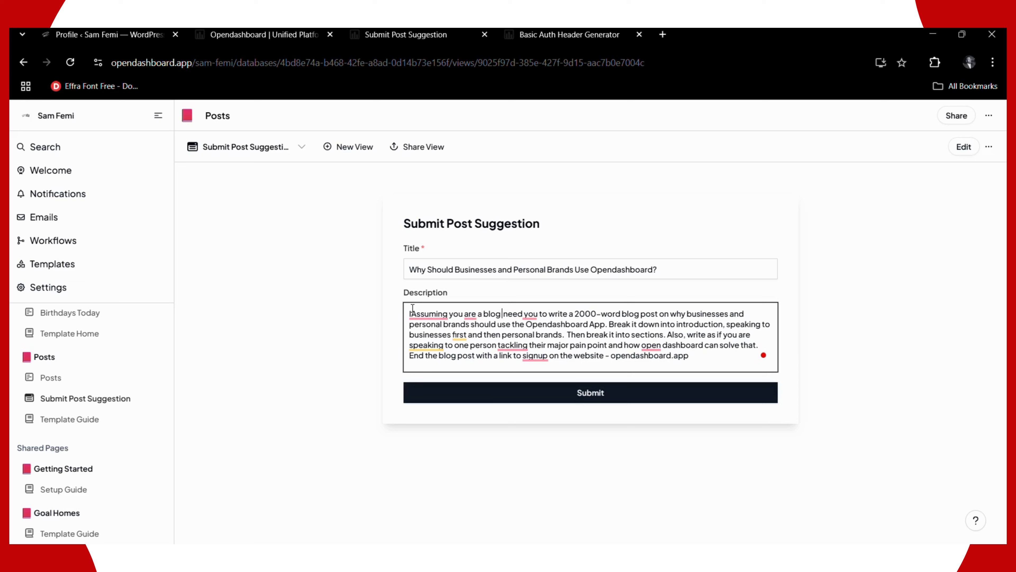
type(" SEO Exp")
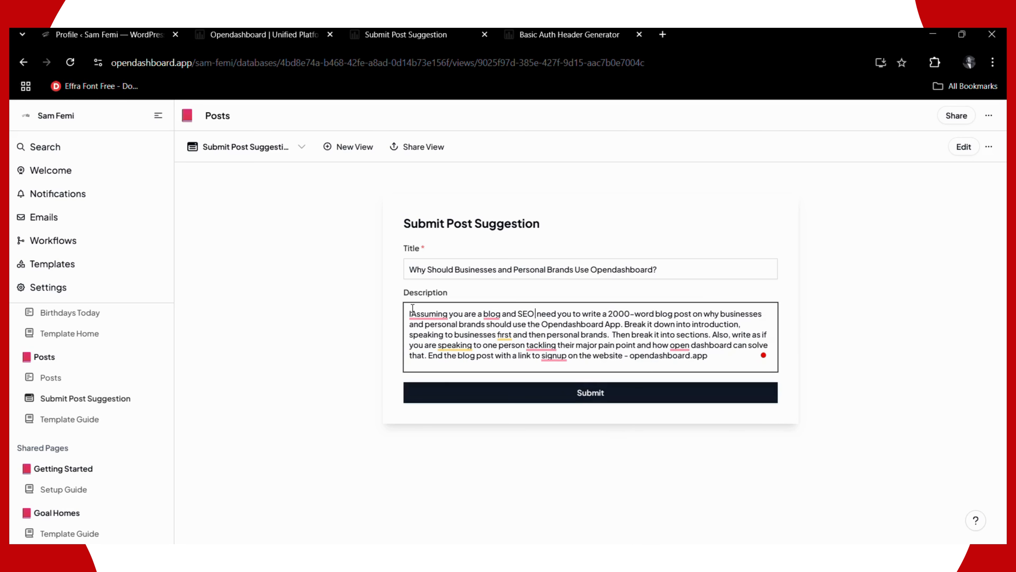
type("ert with")
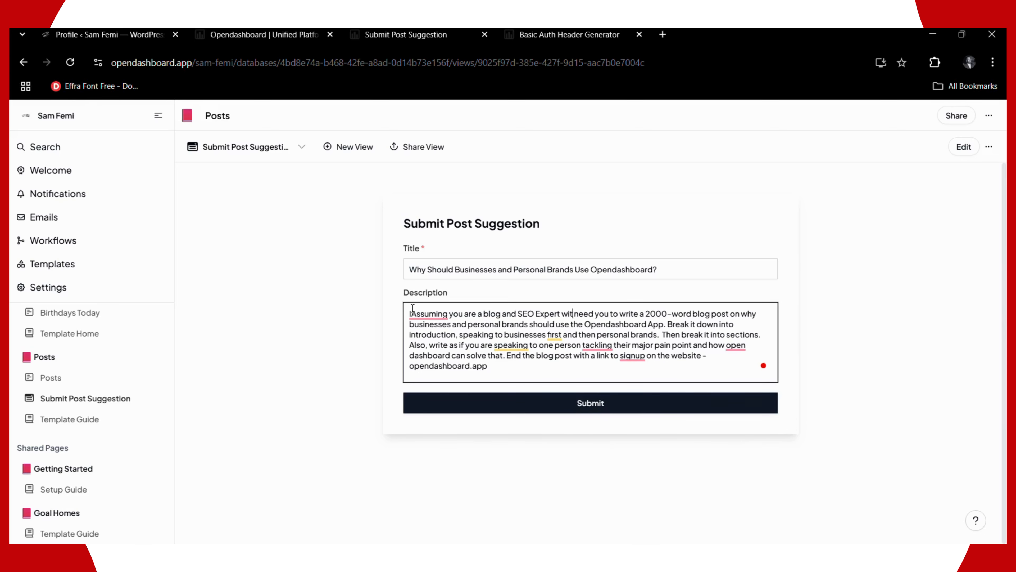
type(" over")
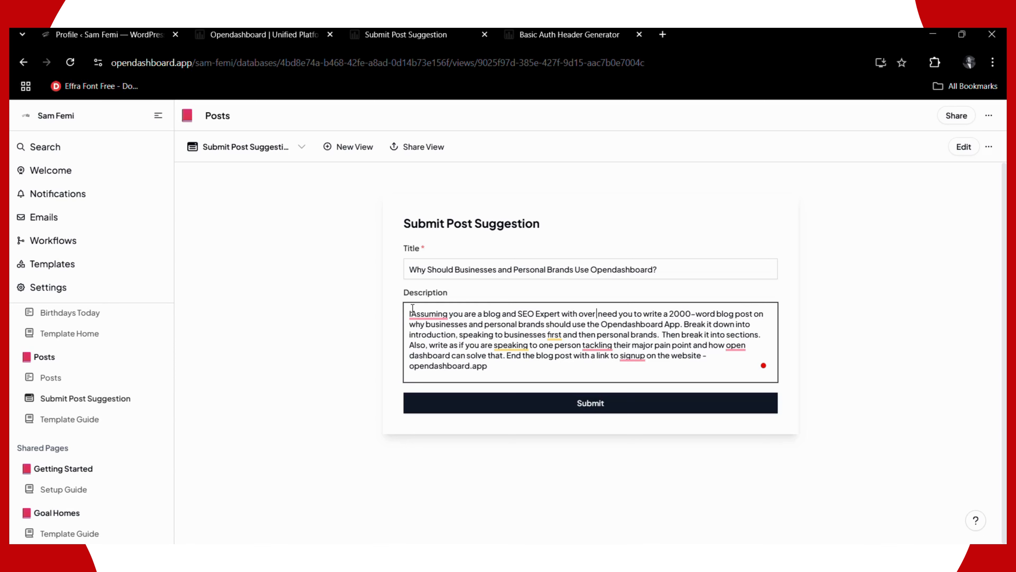
type(" 10 year")
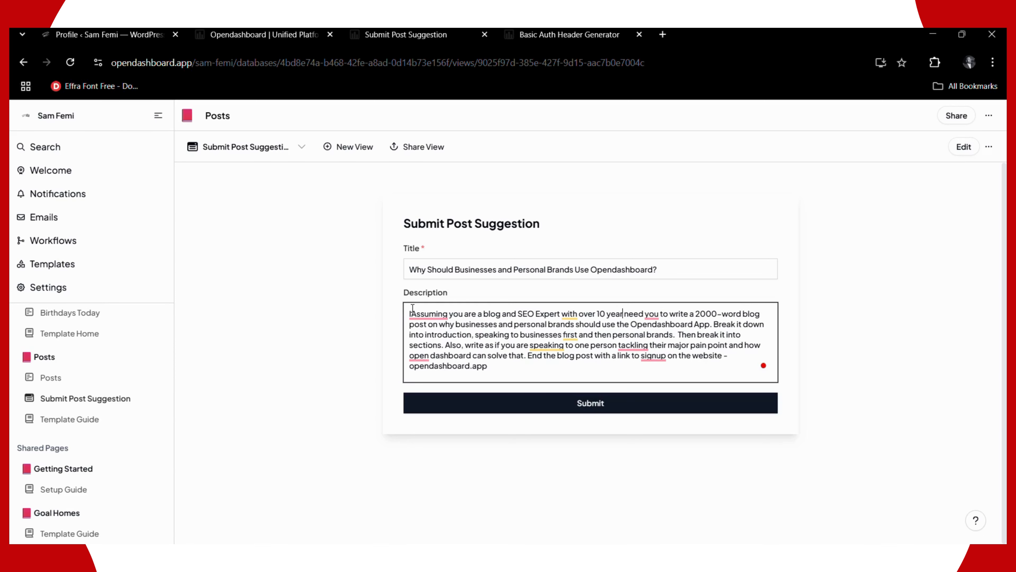
type("s of expe")
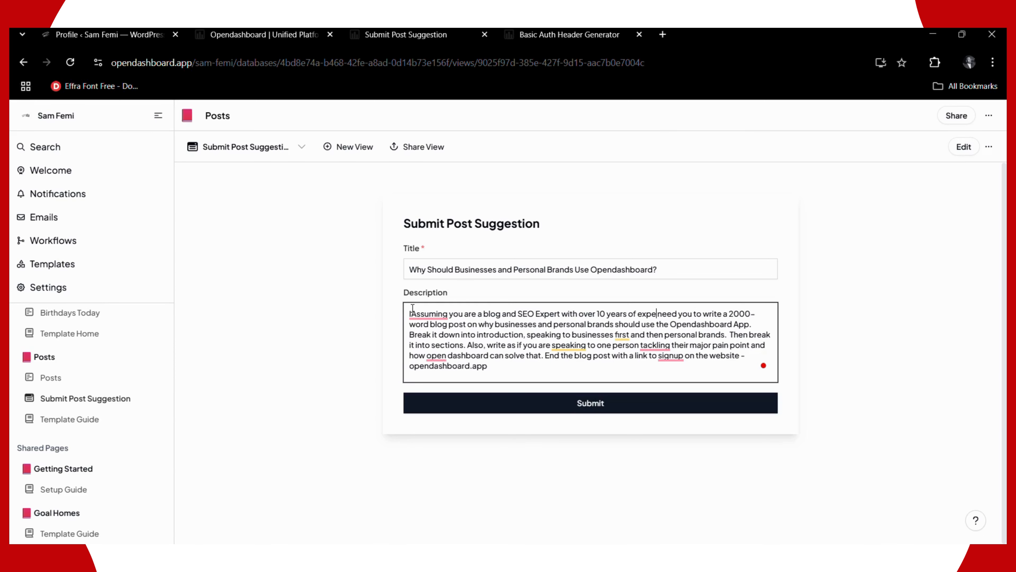
type("rience, I")
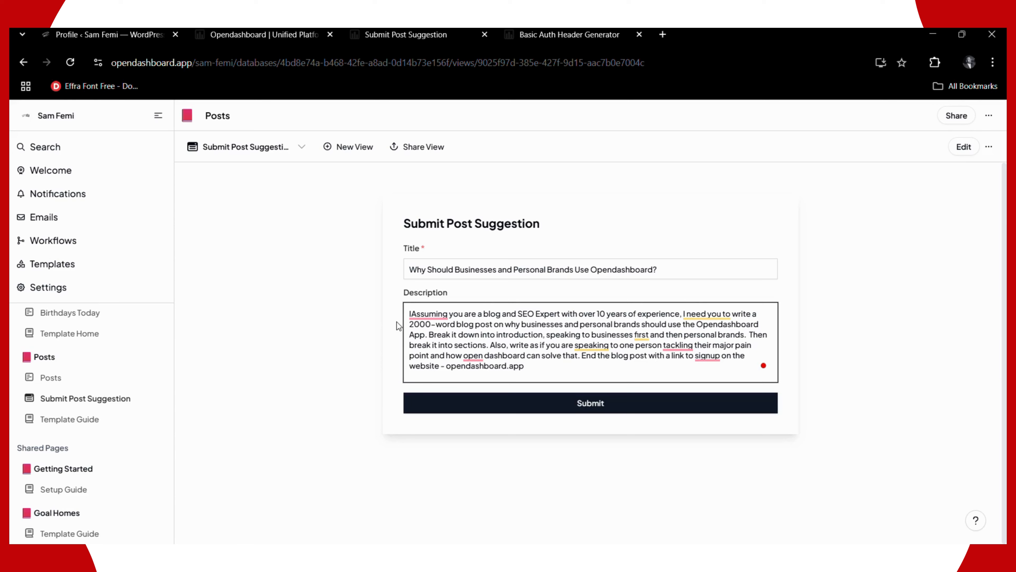
left_click(415, 313)
left_click(435, 351)
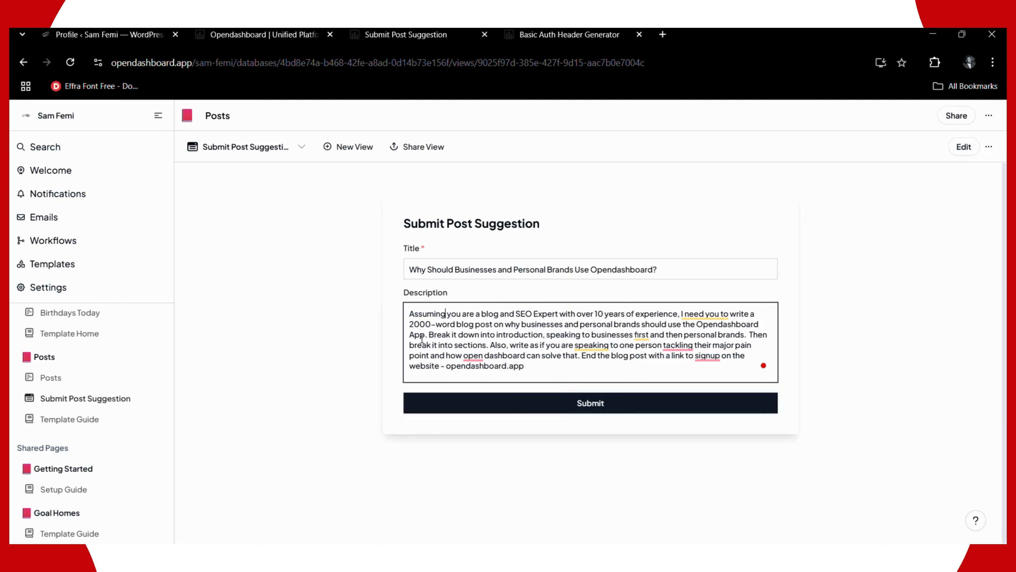
- Submit the post suggestion so a record is created, then go to the Posts Template Guide
left_click(511, 412)
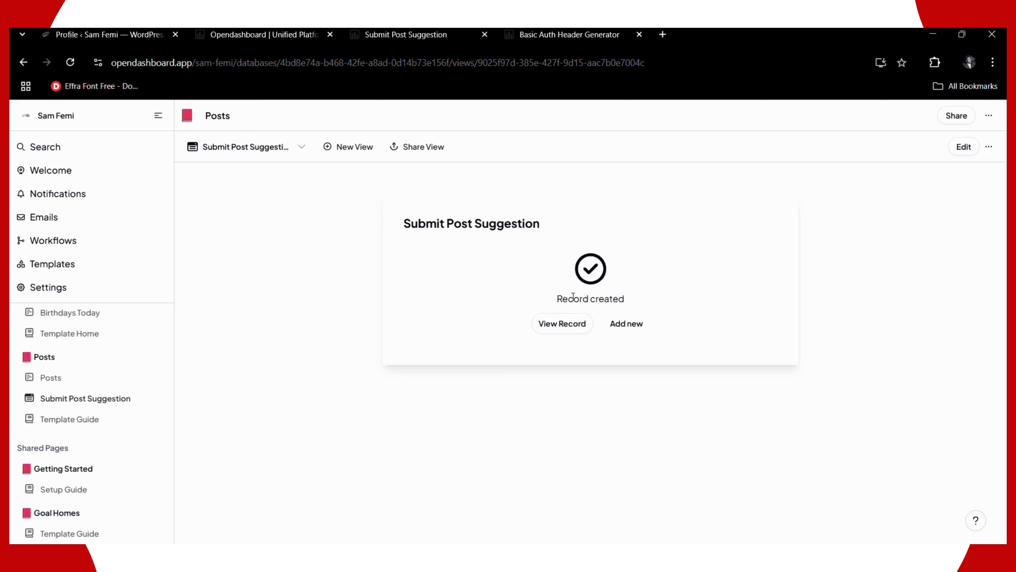
left_click(253, 35)
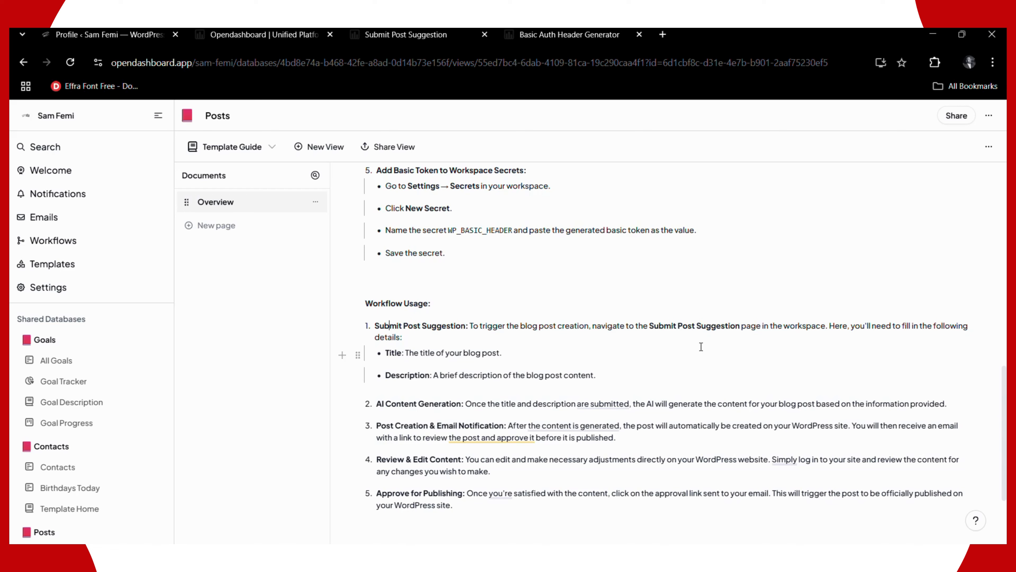
- Read the Template Guide down to Finalizing and Need Help, then switch to the WordPress admin
scroll(701, 346, "down", 3)
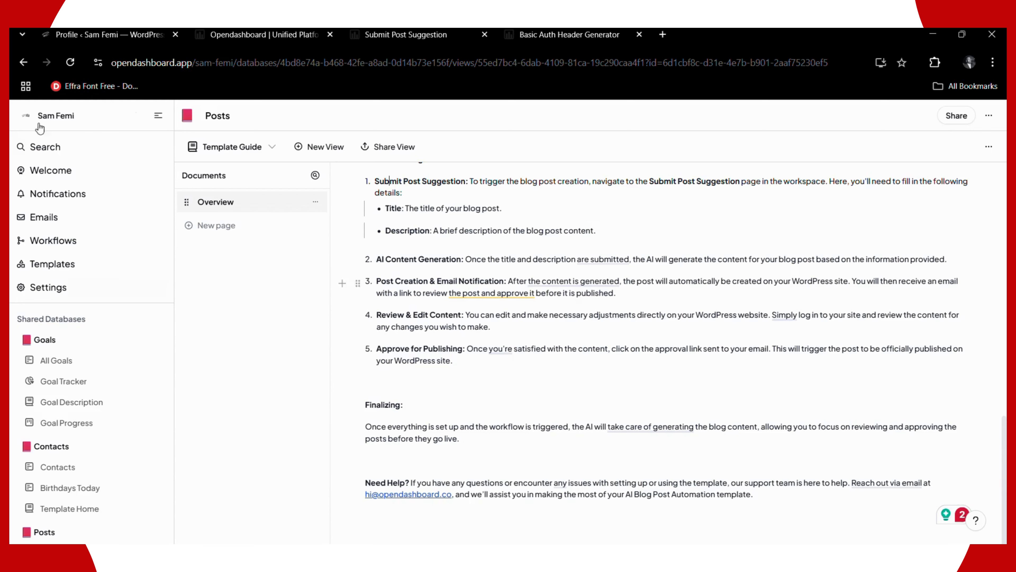
left_click(97, 31)
- Open All Posts in WordPress and preview the pending 'Why Should Businesses and Personal Brands Use Opendashboard?' post
mouse_move(46, 185)
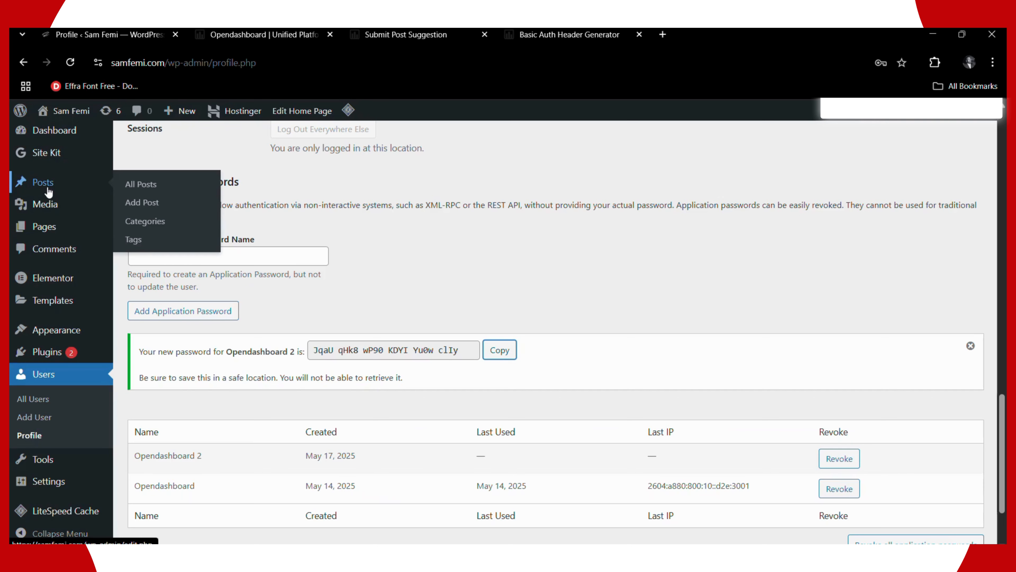
left_click(132, 185)
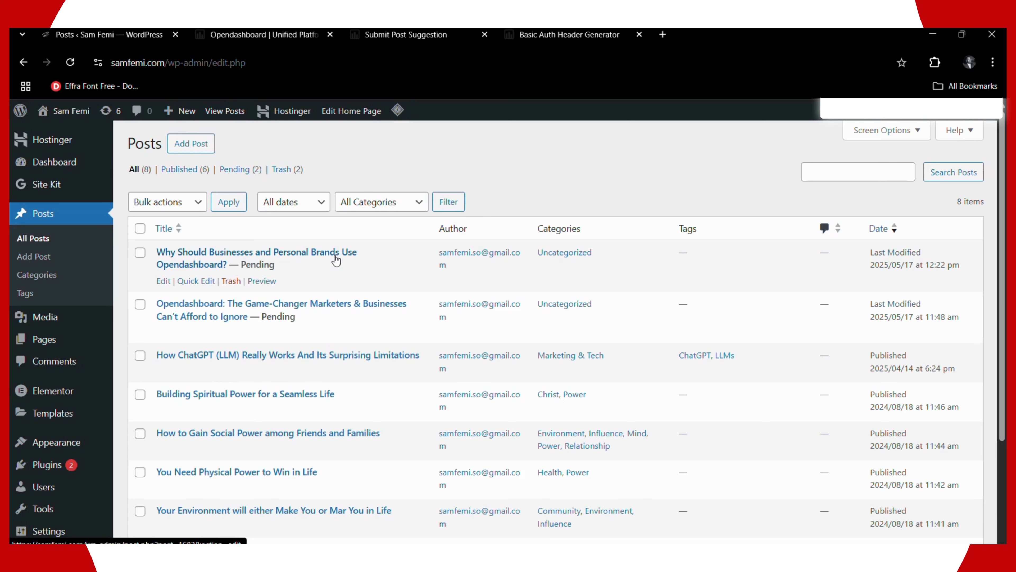
left_click(257, 282)
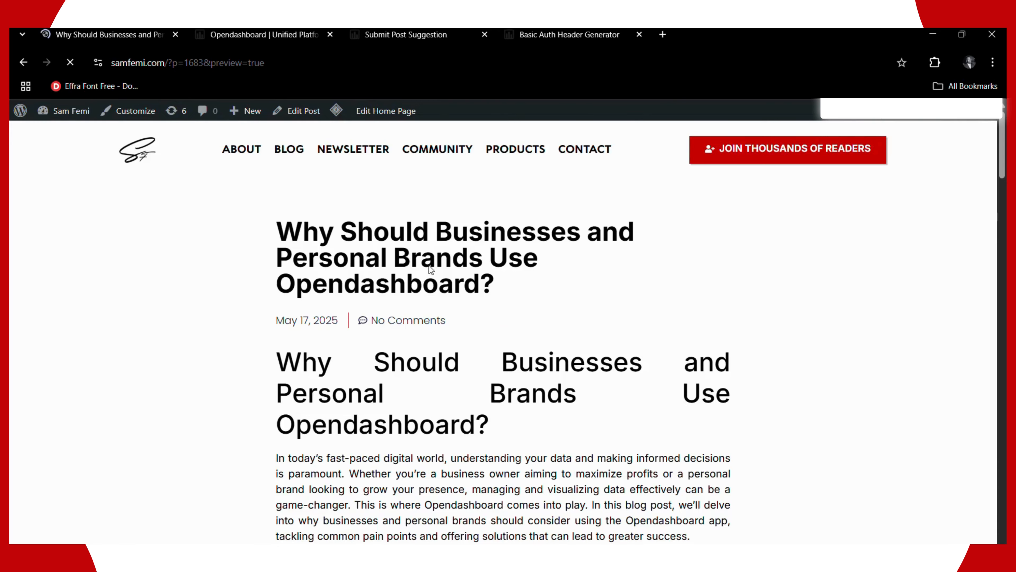
scroll(431, 268, "down", 5)
scroll(433, 275, "down", 10)
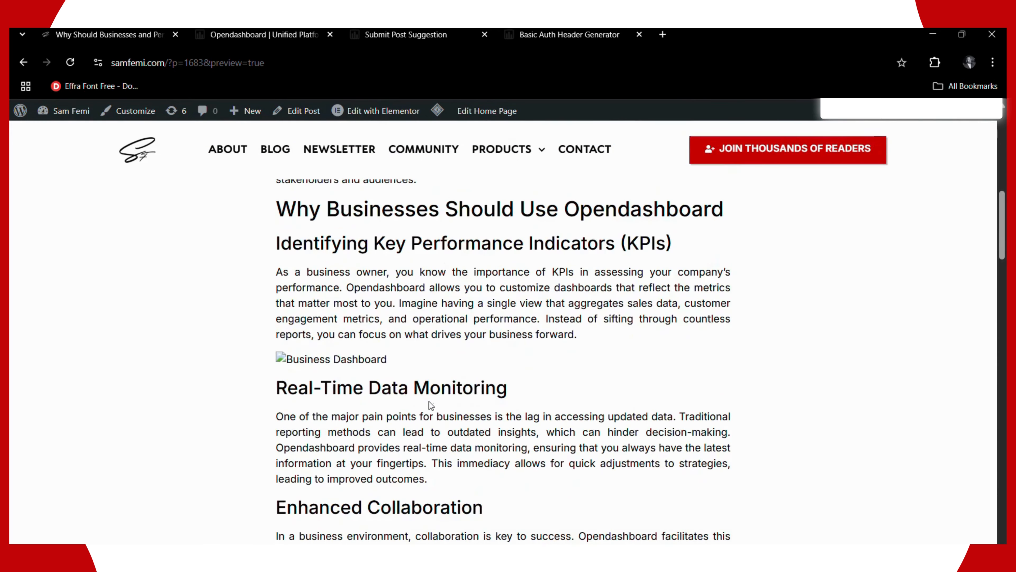
scroll(427, 404, "up", 15)
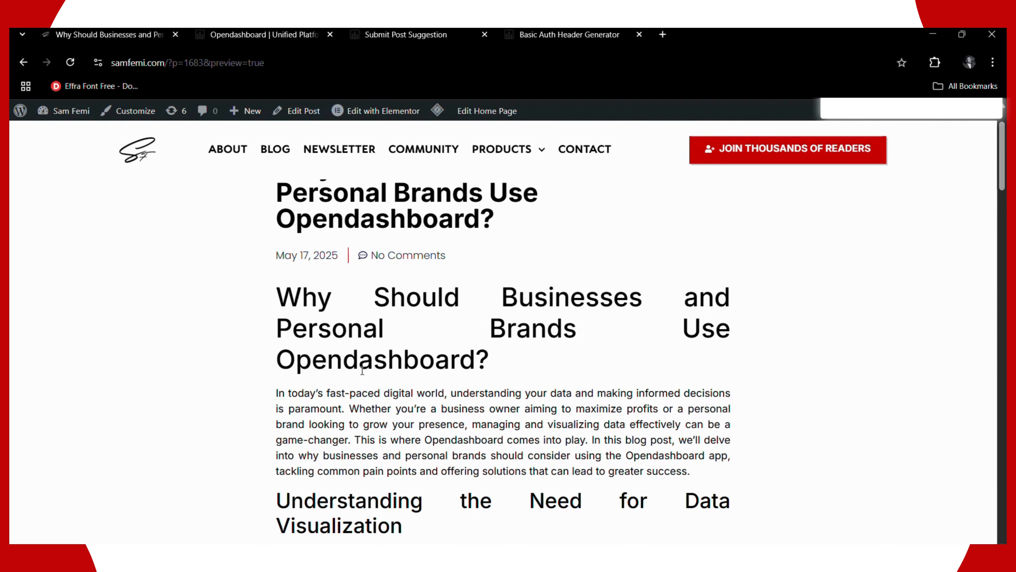
scroll(578, 397, "down", 10)
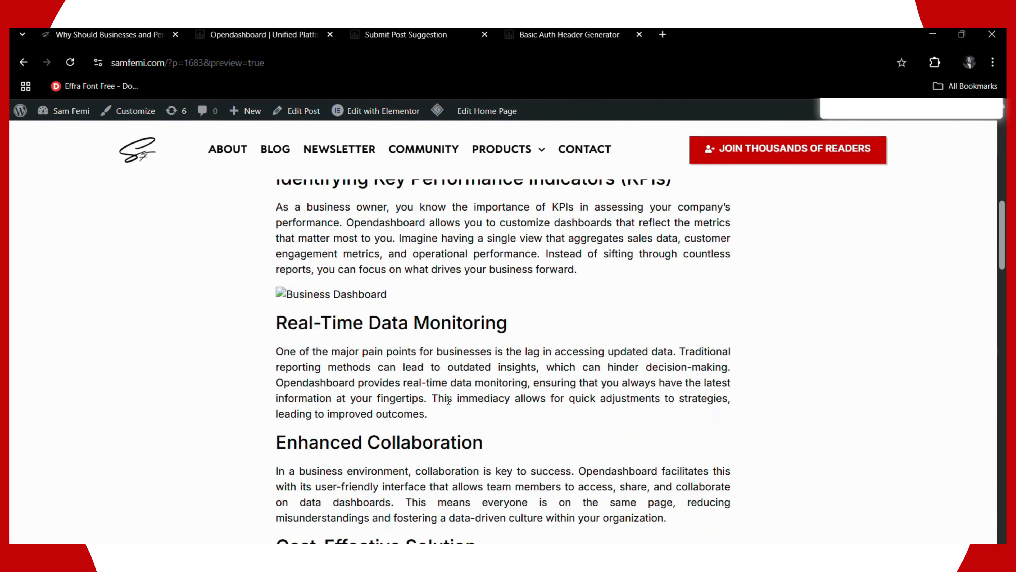
scroll(449, 404, "down", 12)
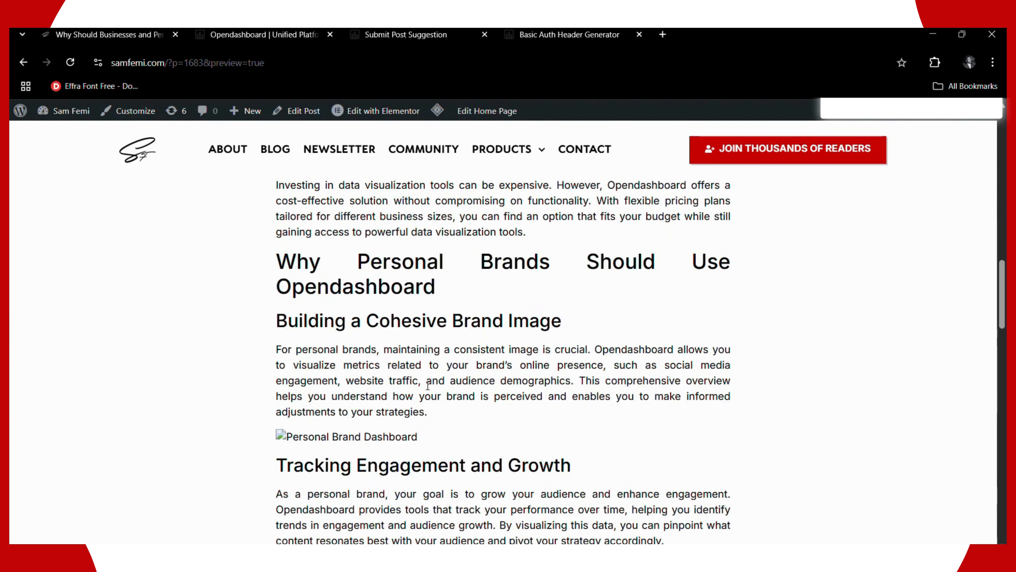
scroll(428, 384, "down", 7)
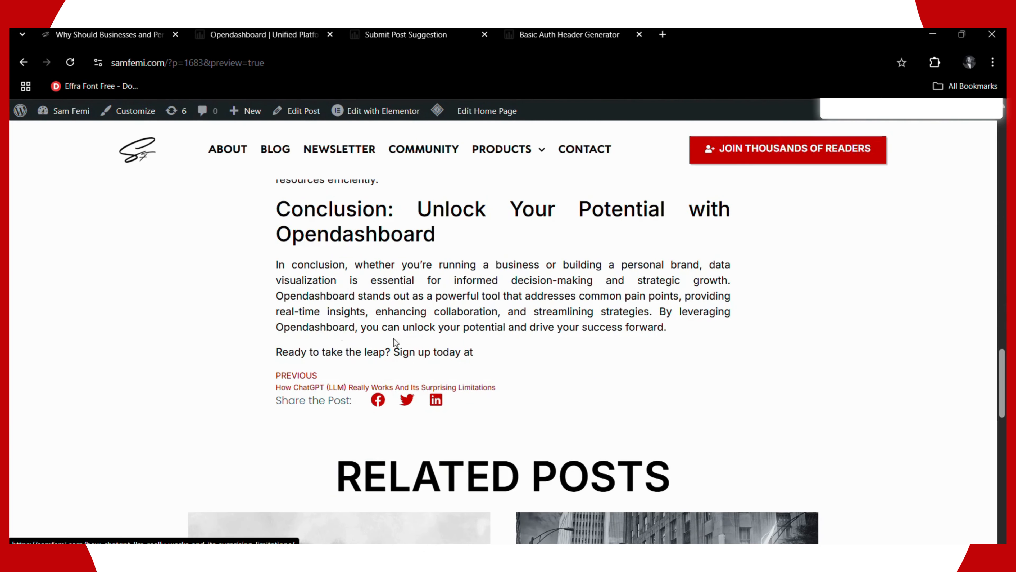
scroll(360, 345, "up", 10)
scroll(350, 342, "up", 10)
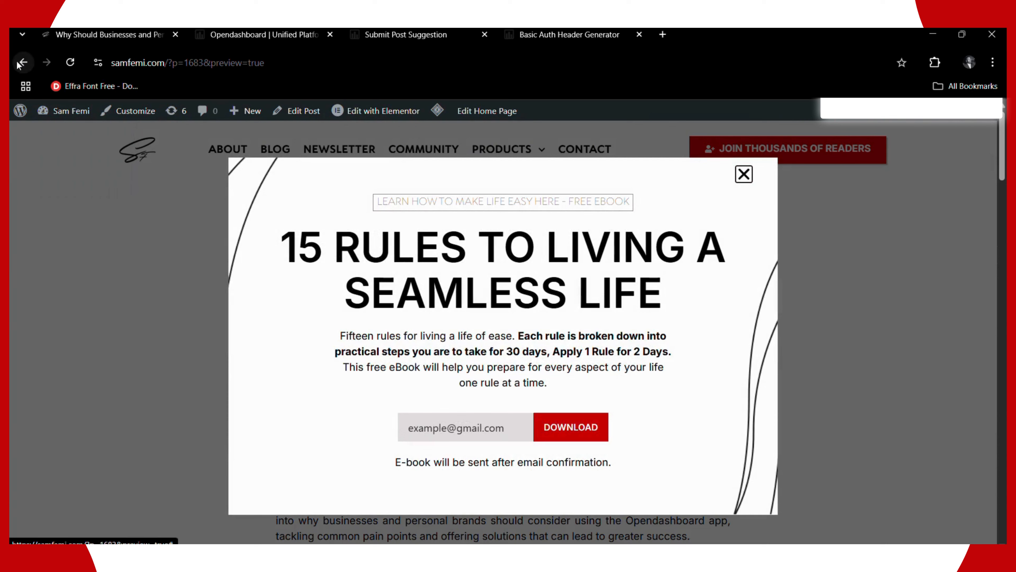
left_click(20, 63)
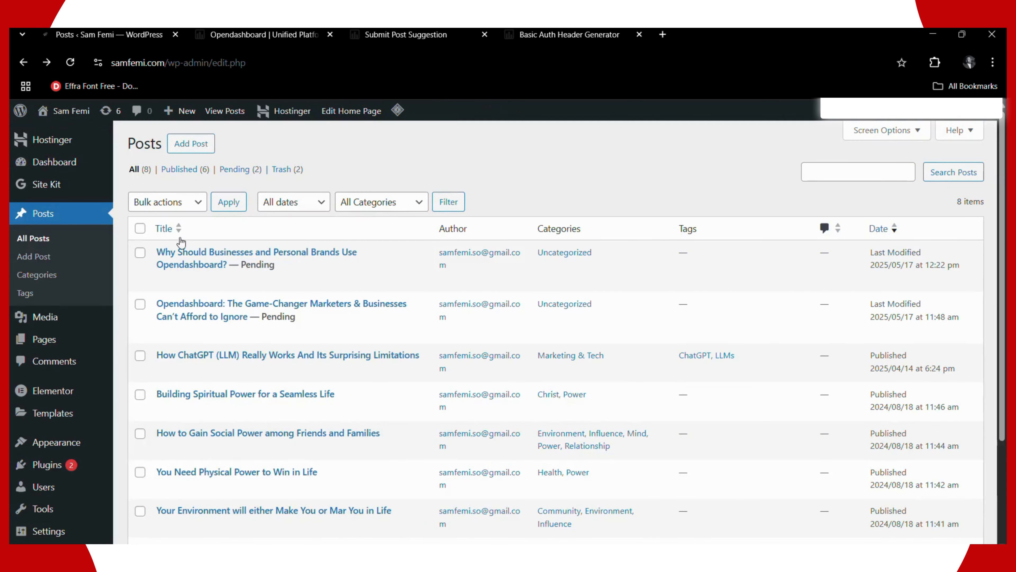
mouse_move(188, 266)
left_click(163, 285)
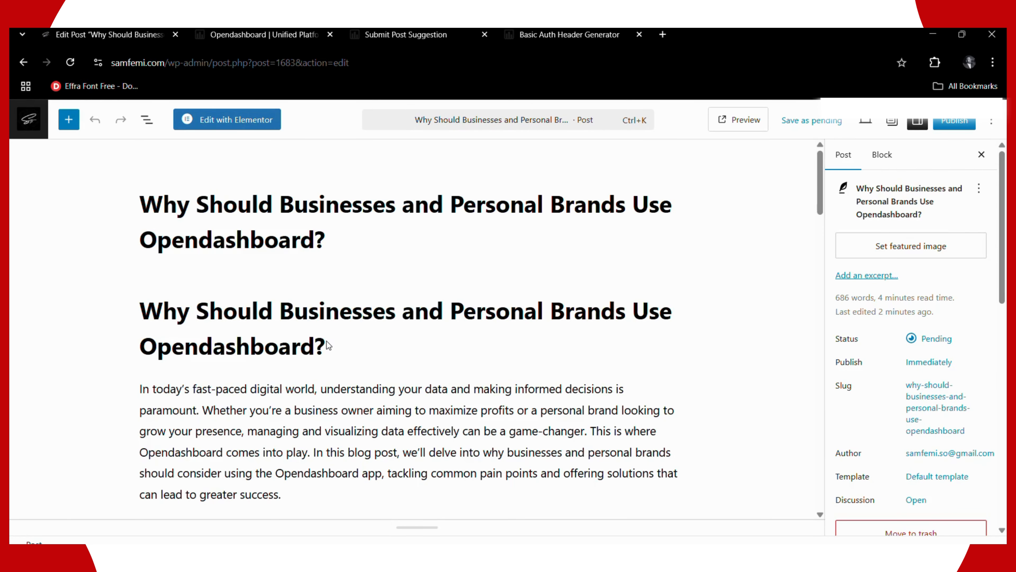
- Scroll through the post body to review sections like Real-Time Data Monitoring and Cost-Effective Solution
scroll(328, 345, "down", 10)
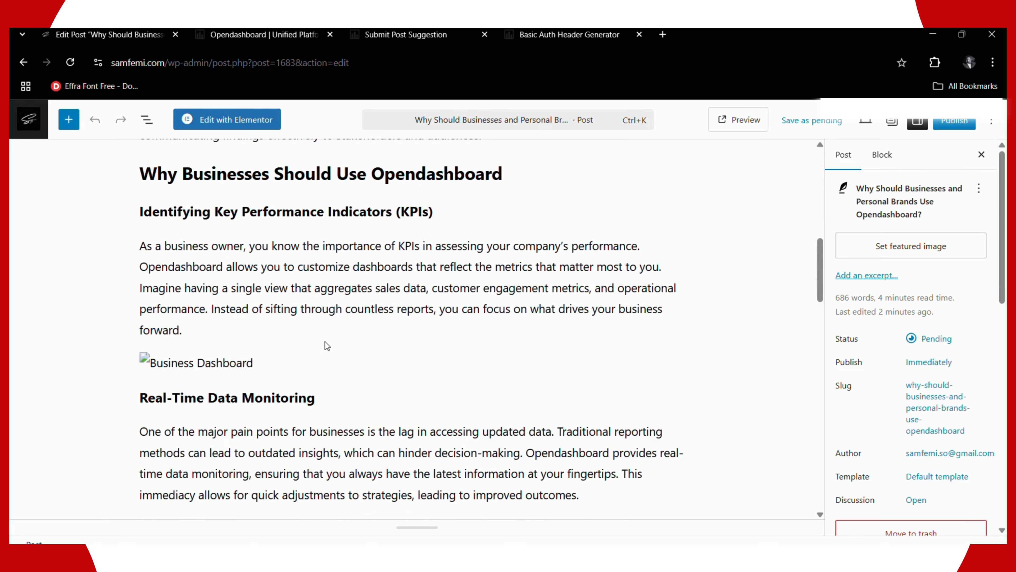
scroll(326, 344, "down", 3)
scroll(325, 332, "down", 6)
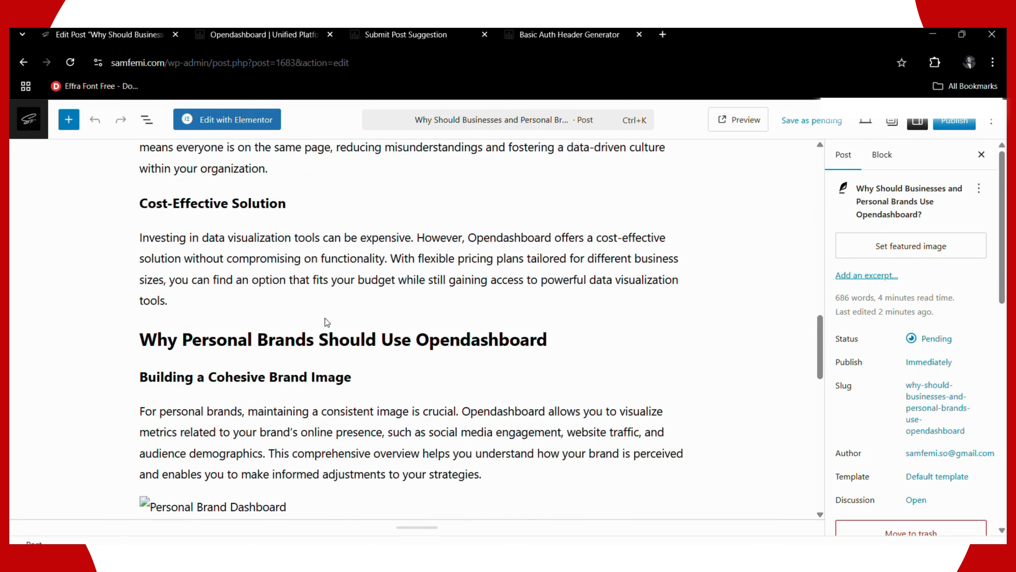
scroll(325, 318, "down", 5)
scroll(111, 297, "up", 20)
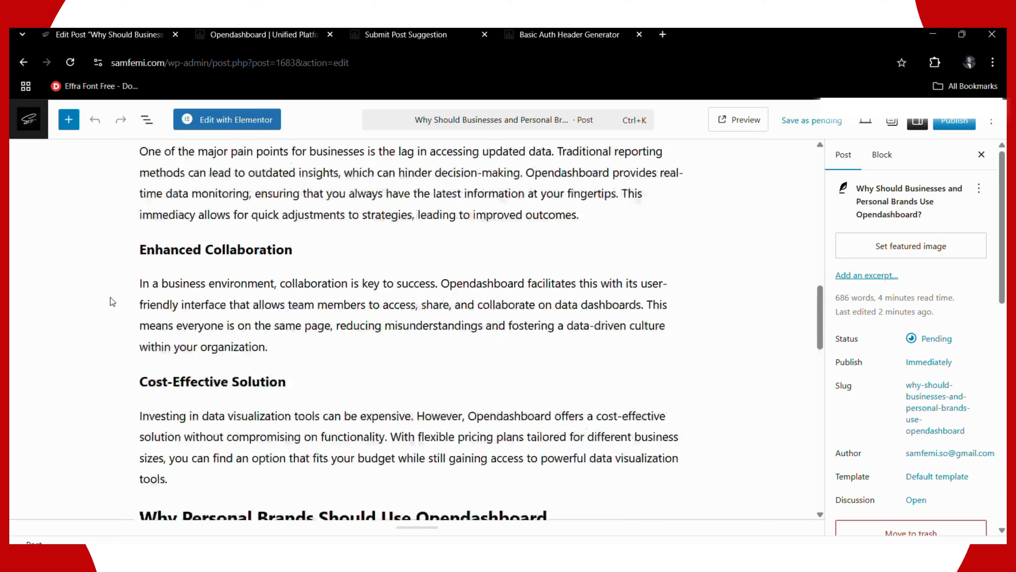